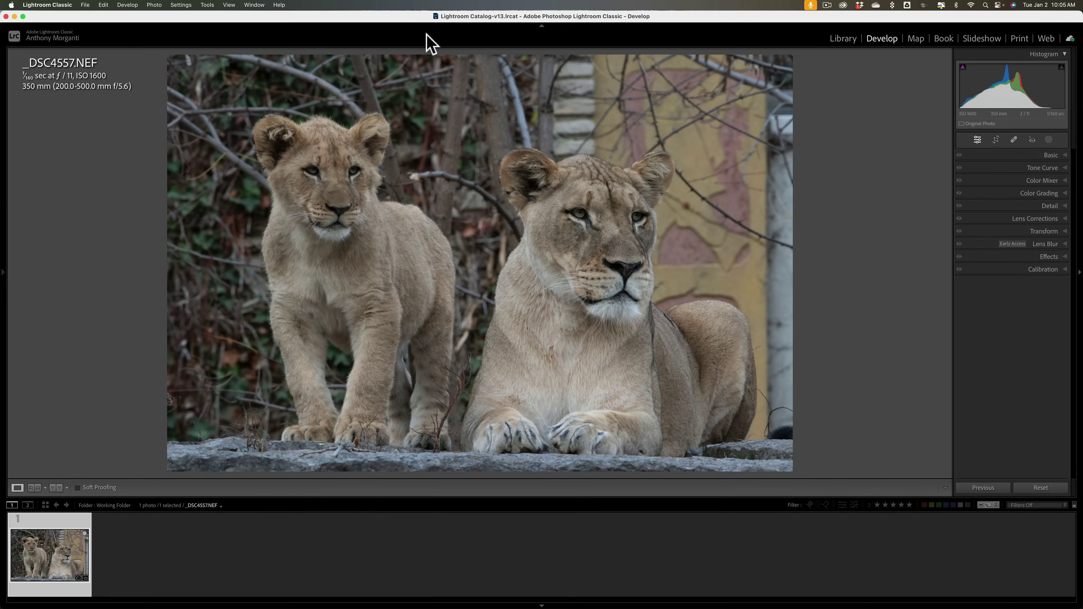
Zoom in to check focus on the lioness's and cub's faces, then return to the full photo.
left_click(589, 217)
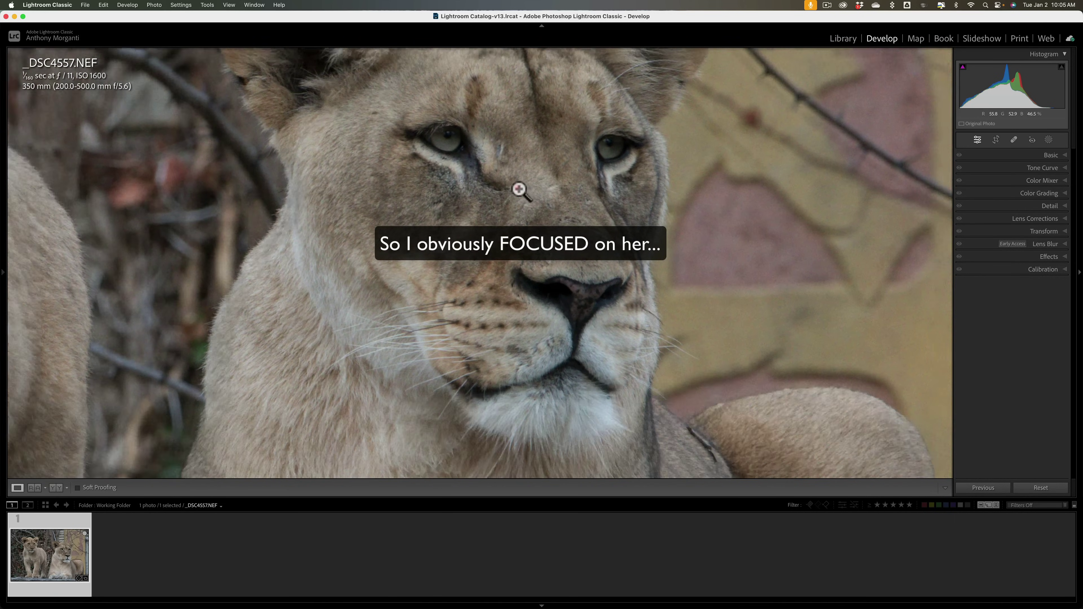
left_click(518, 188)
left_click(318, 185)
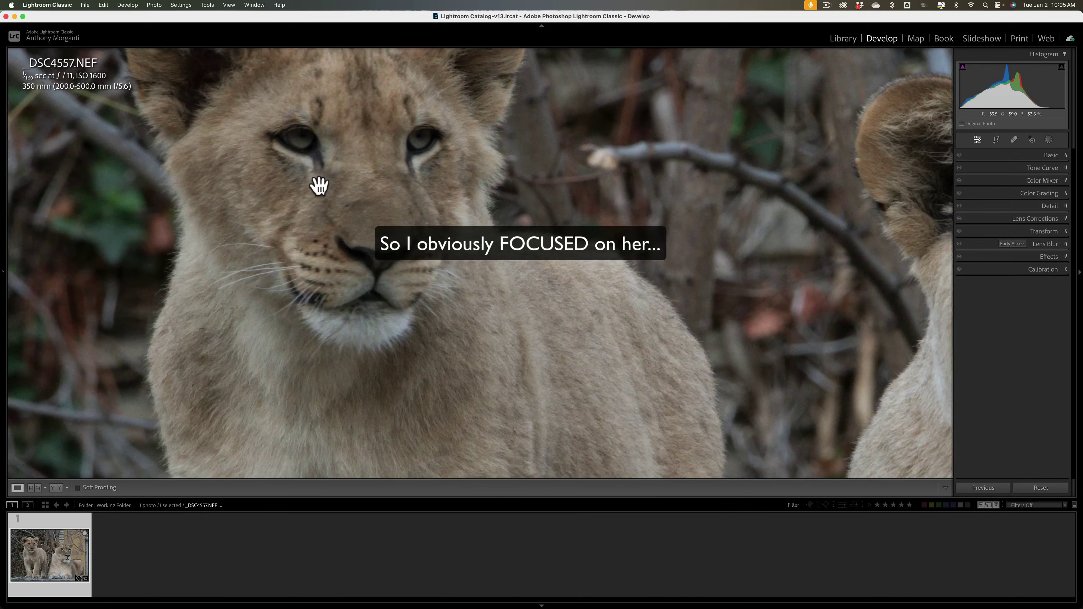
left_click_drag(316, 186, 351, 259)
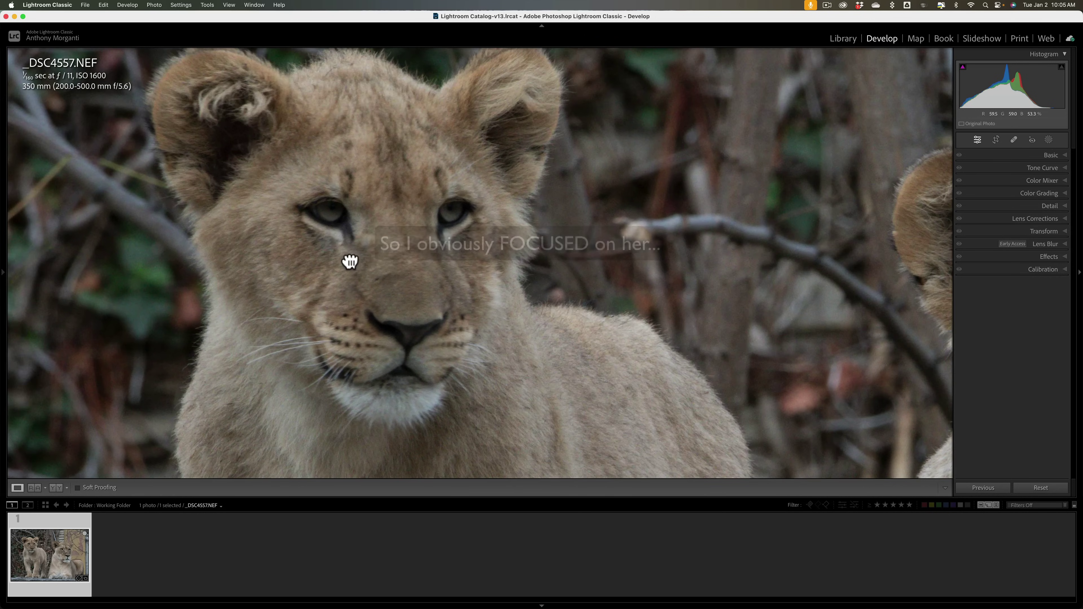
left_click(385, 256)
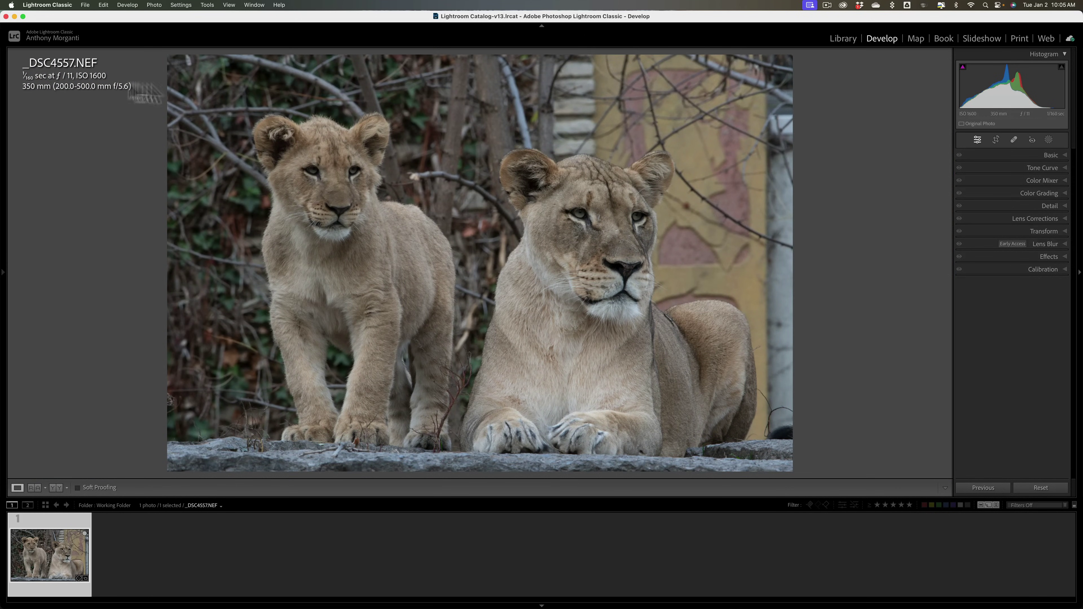
left_click(389, 114)
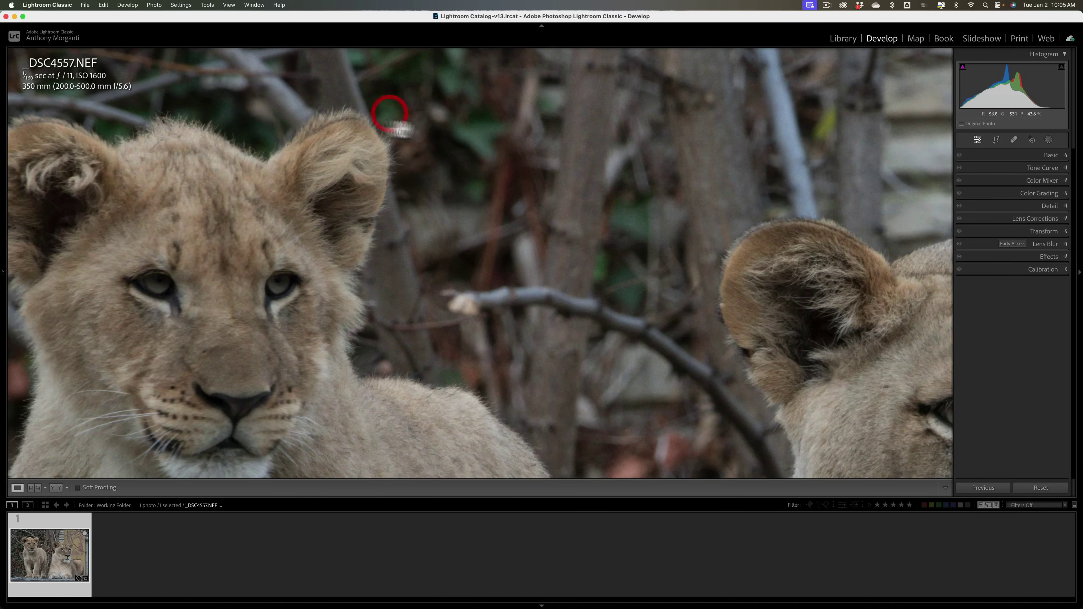
left_click(446, 142)
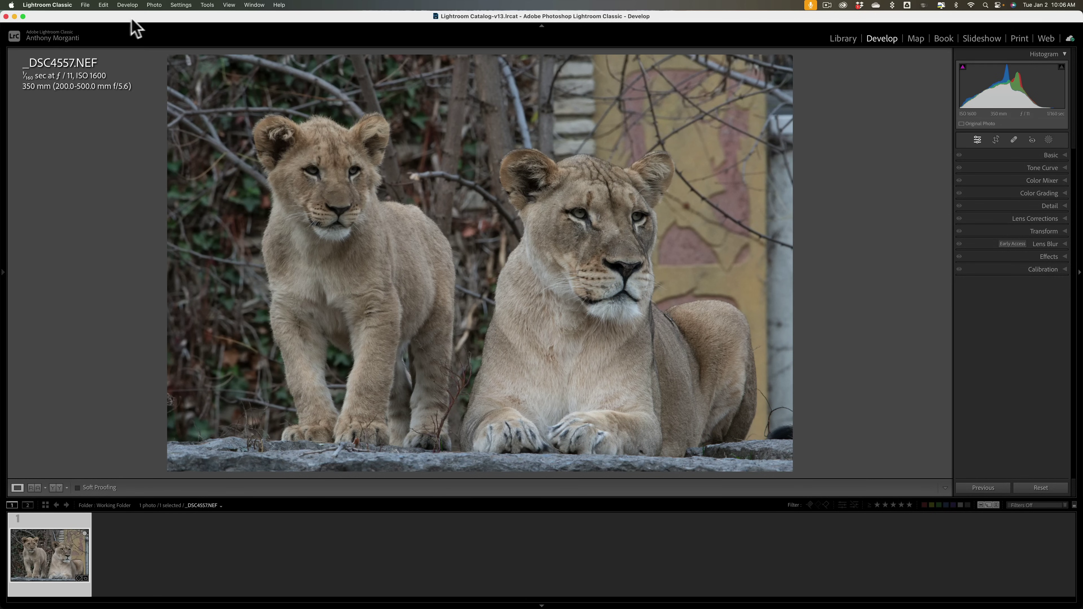
Send the lioness-and-cub photo to Topaz Photo AI via File > Plug-in Extras.
left_click(84, 5)
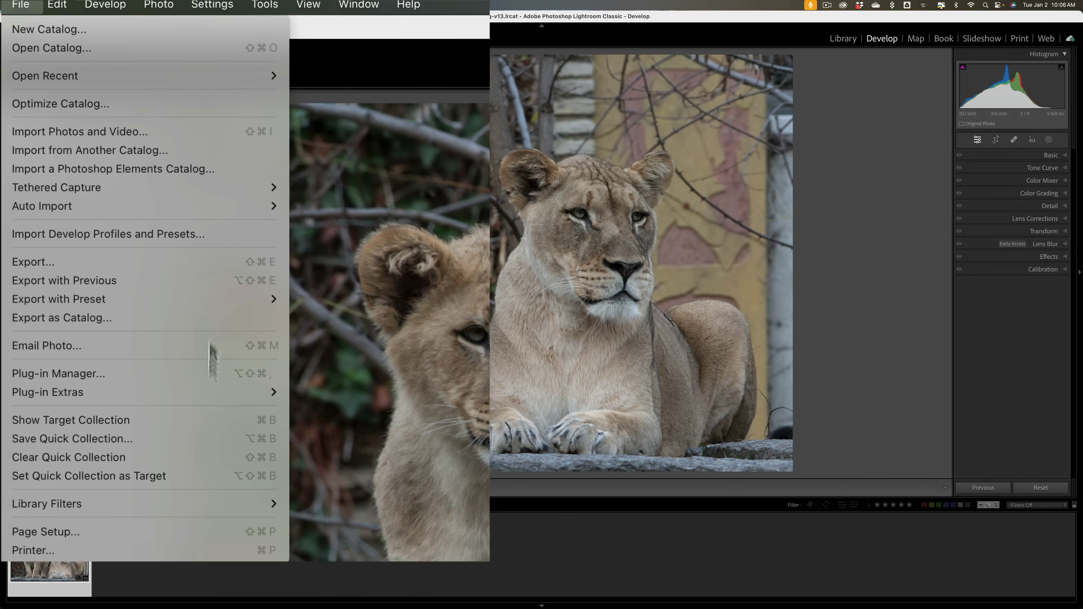
mouse_move(282, 391)
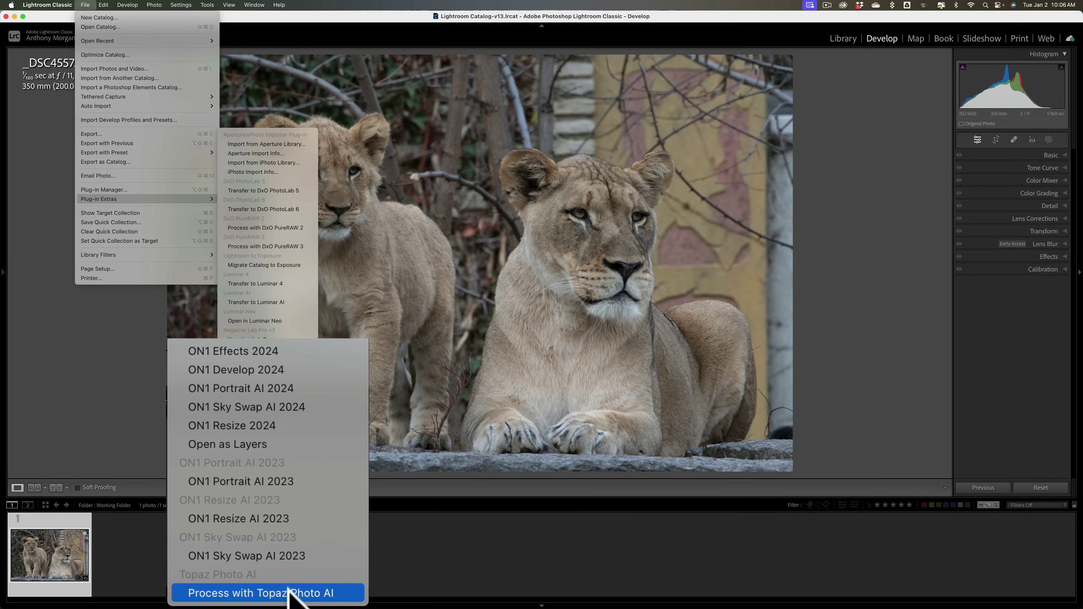
left_click(283, 594)
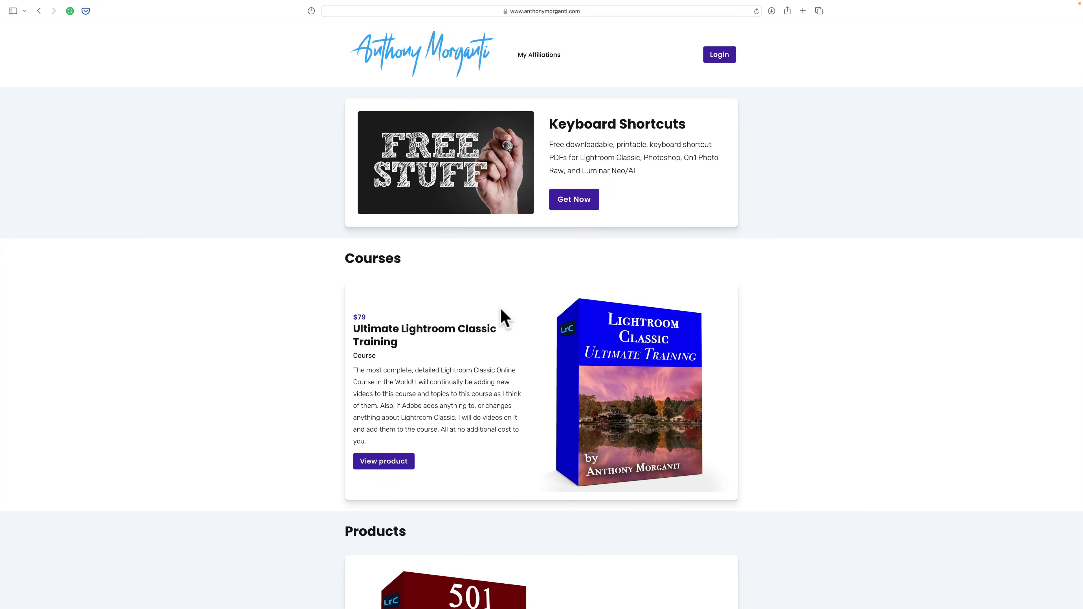
scroll(505, 318, "down", 8)
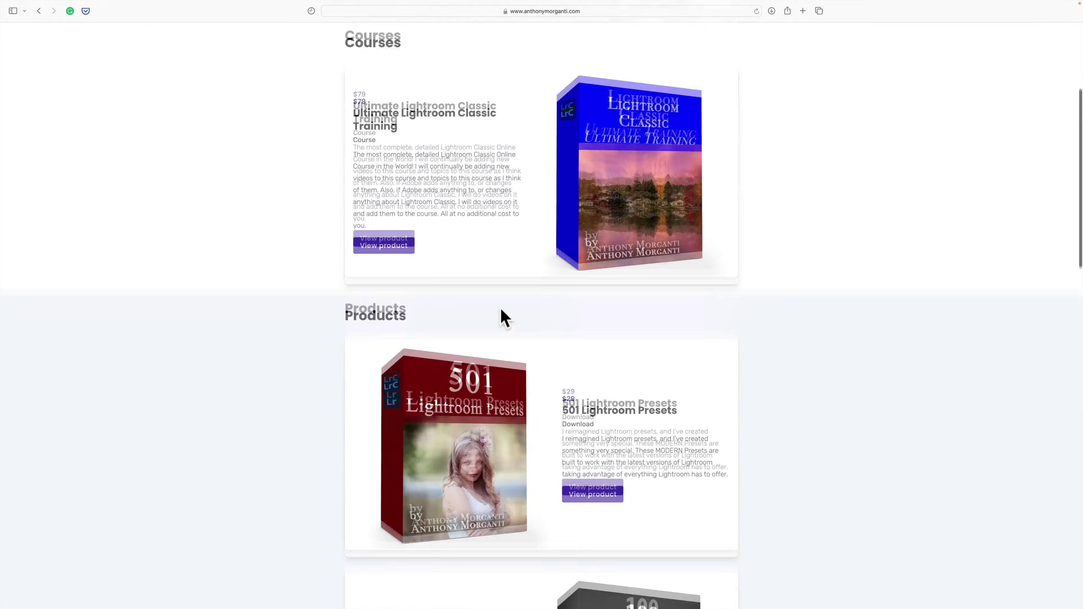
scroll(502, 311, "down", 6)
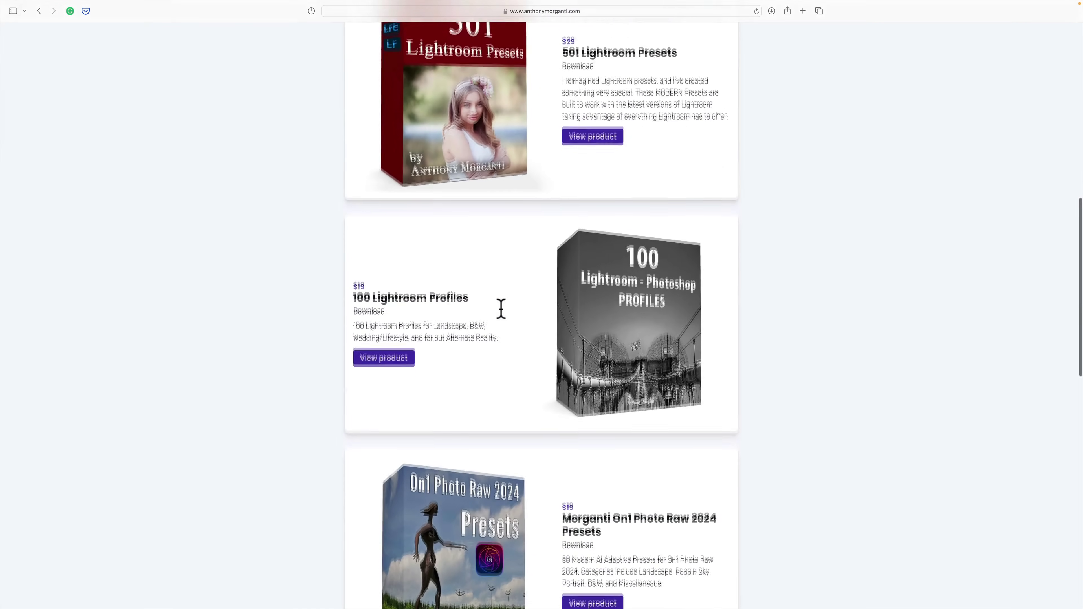
scroll(503, 315, "down", 2)
scroll(505, 318, "down", 2)
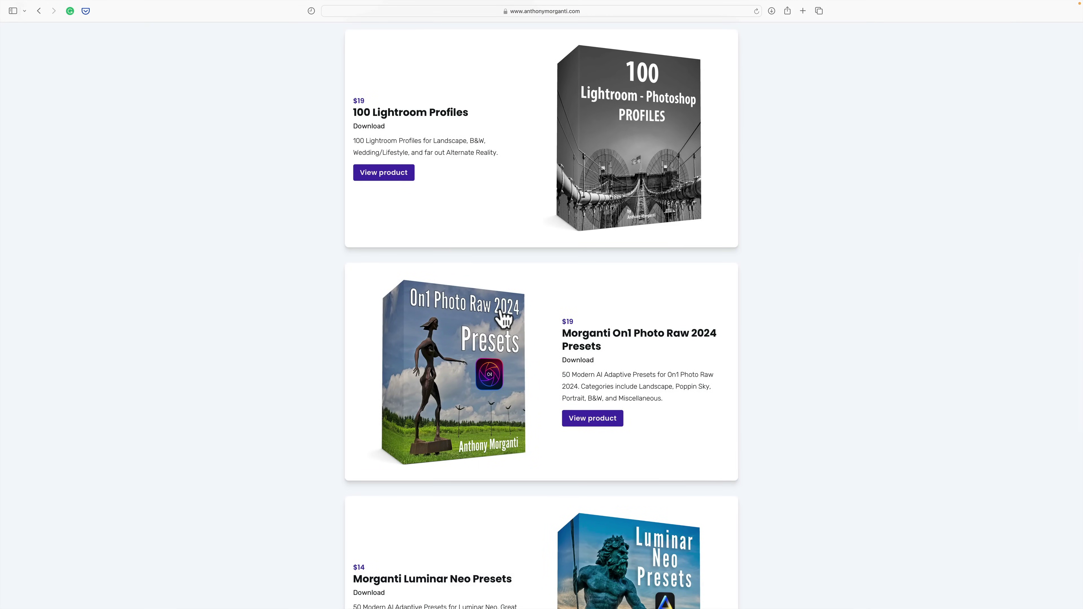
scroll(504, 318, "down", 6)
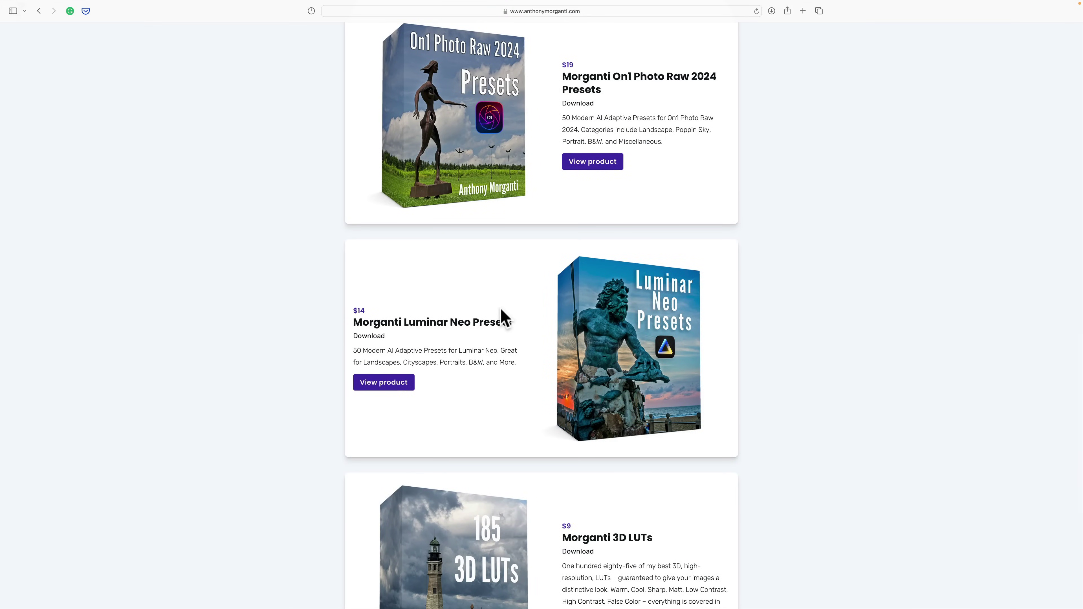
scroll(505, 318, "down", 7)
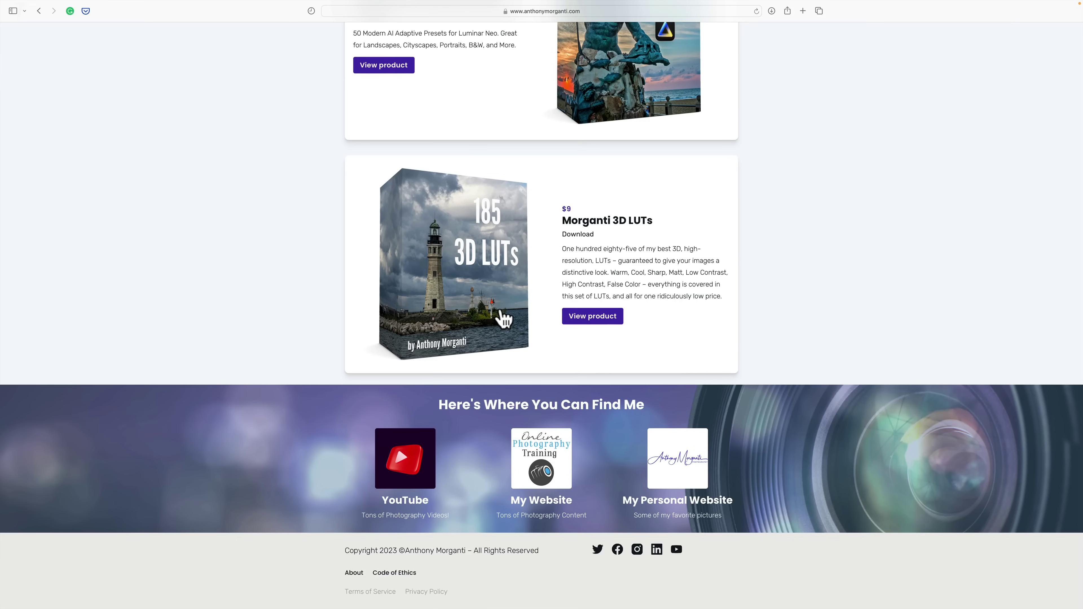
scroll(504, 319, "up", 10)
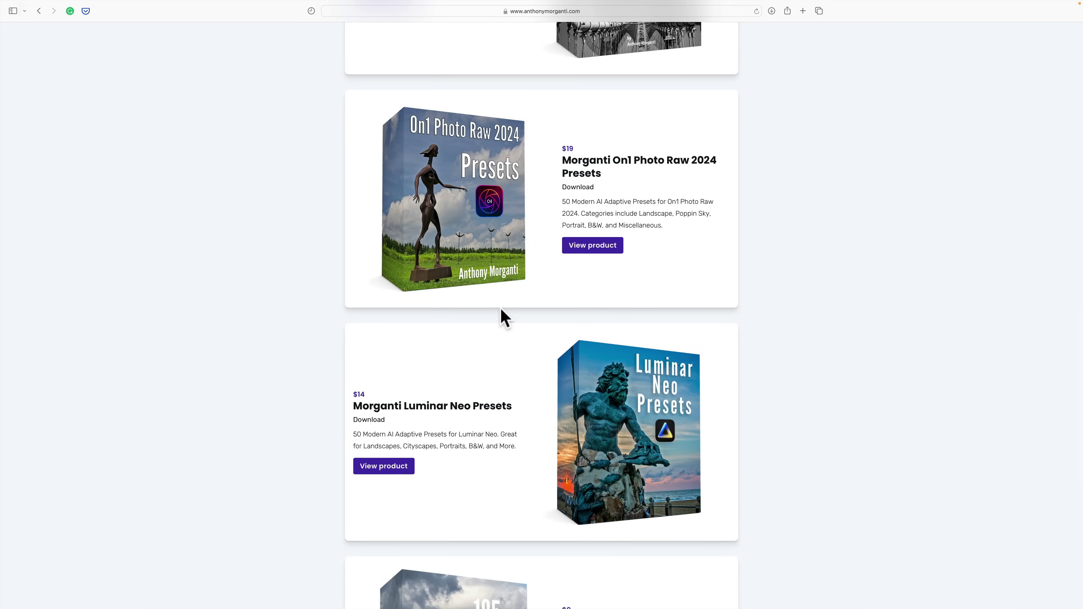
scroll(501, 309, "up", 20)
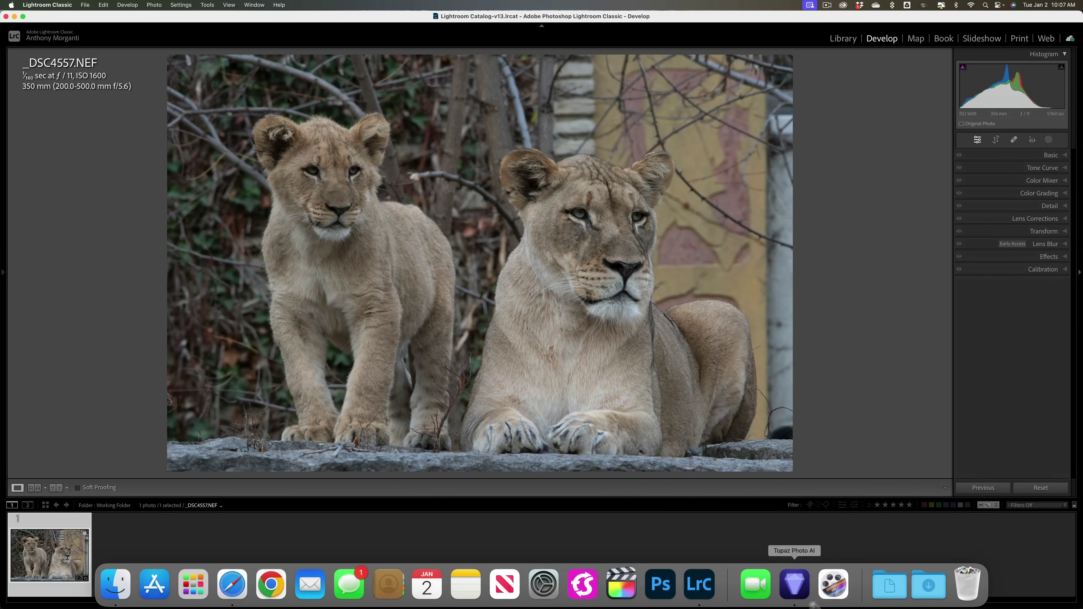
In Topaz Photo AI, confirm noise removal uses RAW Normal, strength 22 and minor deblur 11.
left_click(801, 592)
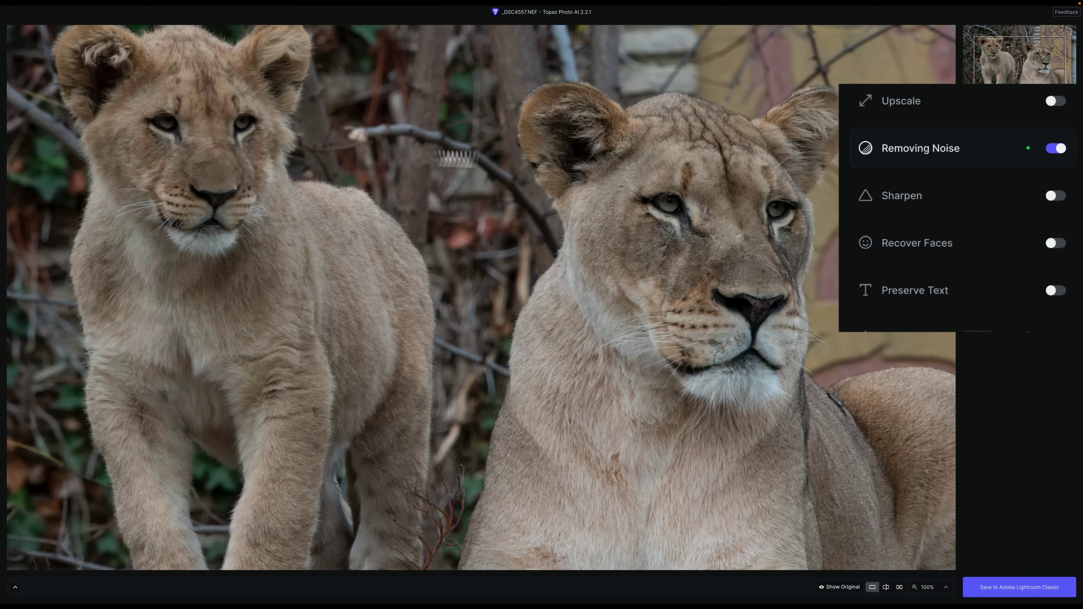
left_click(868, 147)
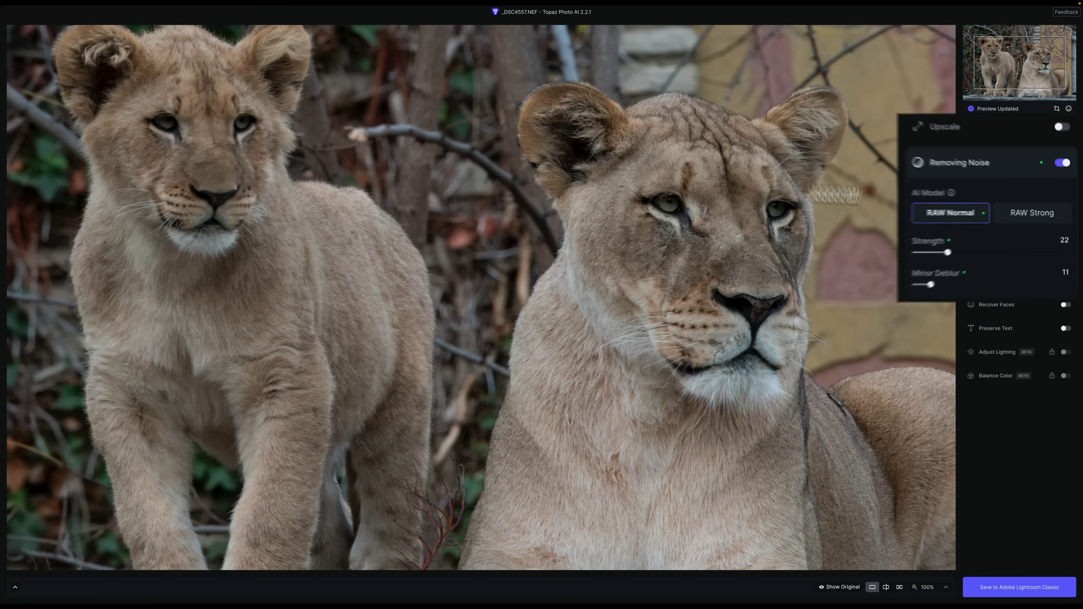
mouse_move(966, 194)
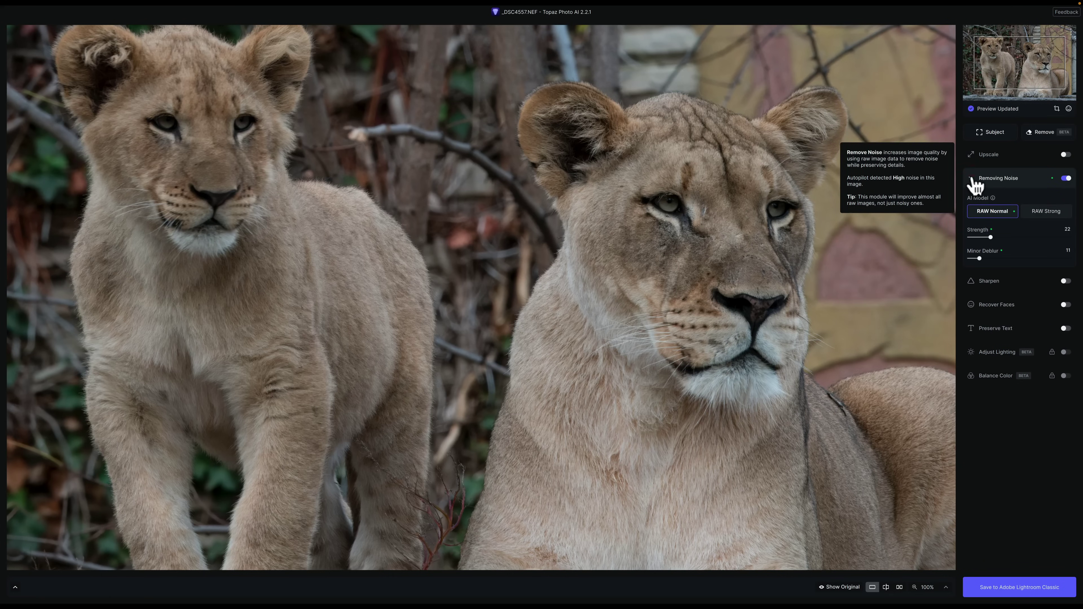
left_click(973, 179)
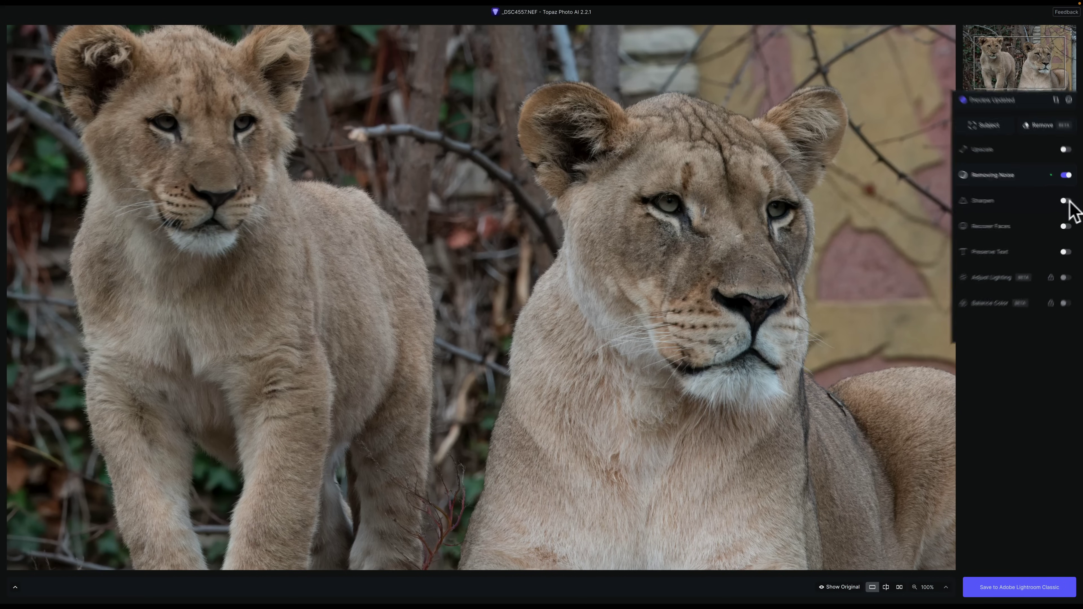
Enable Standard sharpening (strength 52, minor denoise 55), limited to the detected subject.
left_click(1066, 201)
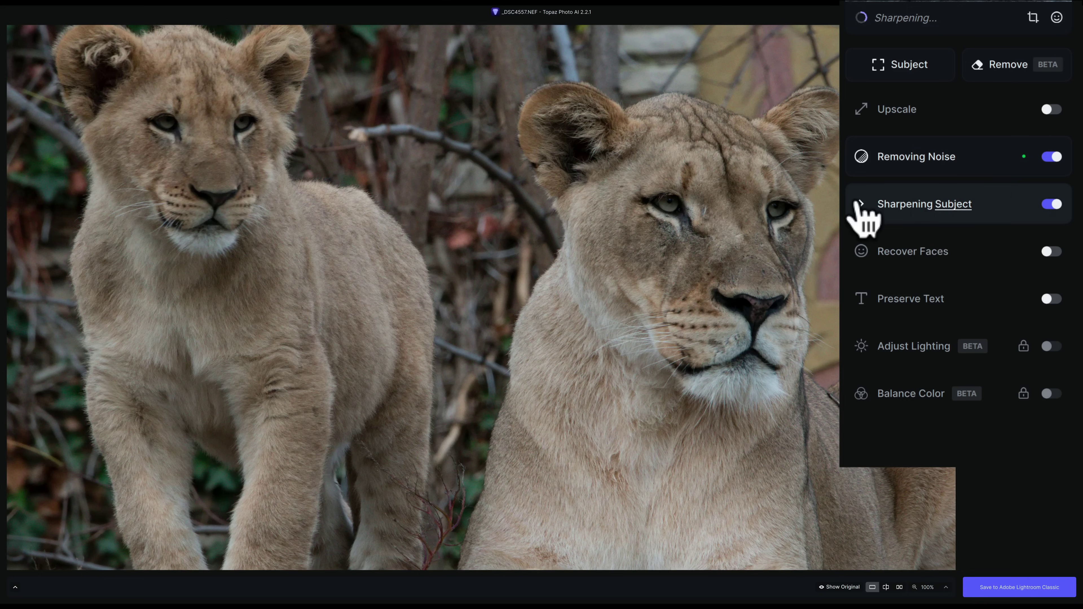
left_click(860, 204)
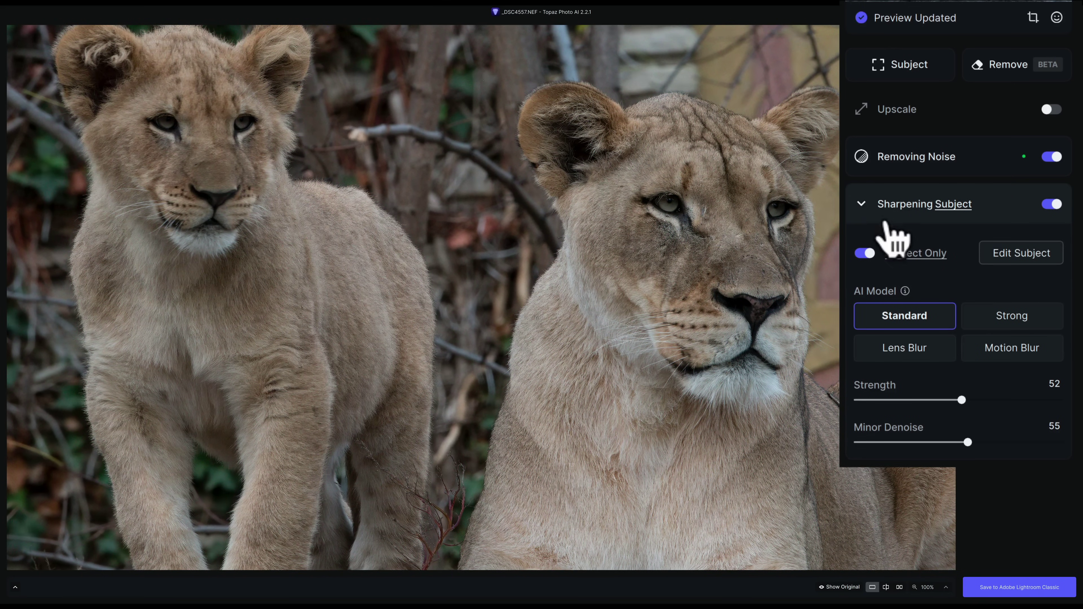
mouse_move(907, 247)
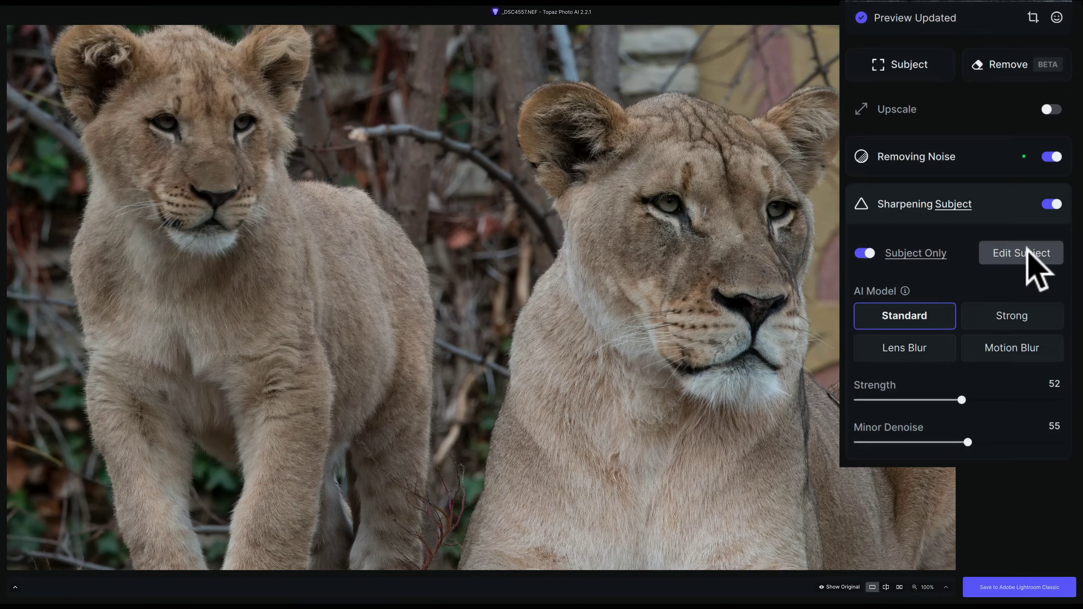
Clear the detected subject, select only the cub with the Object Selection Brush, and apply.
left_click(1027, 252)
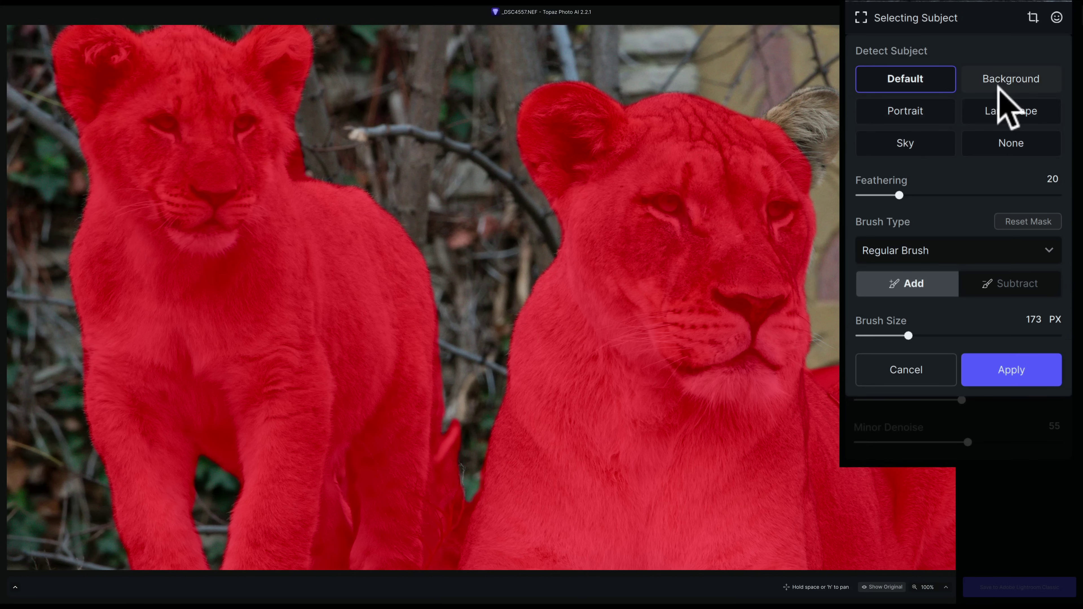
left_click(1007, 134)
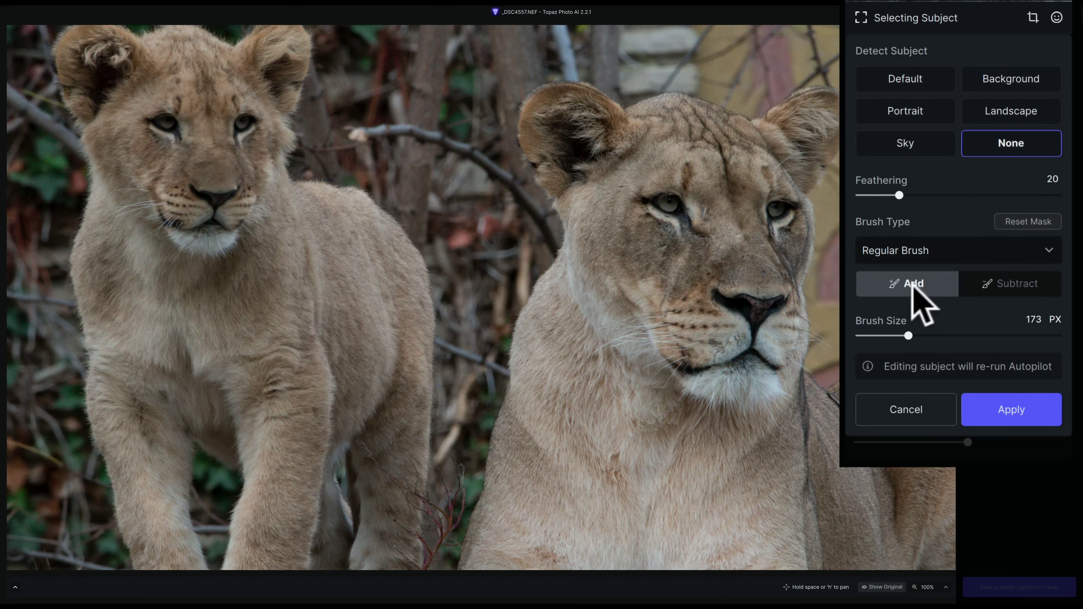
left_click(898, 282)
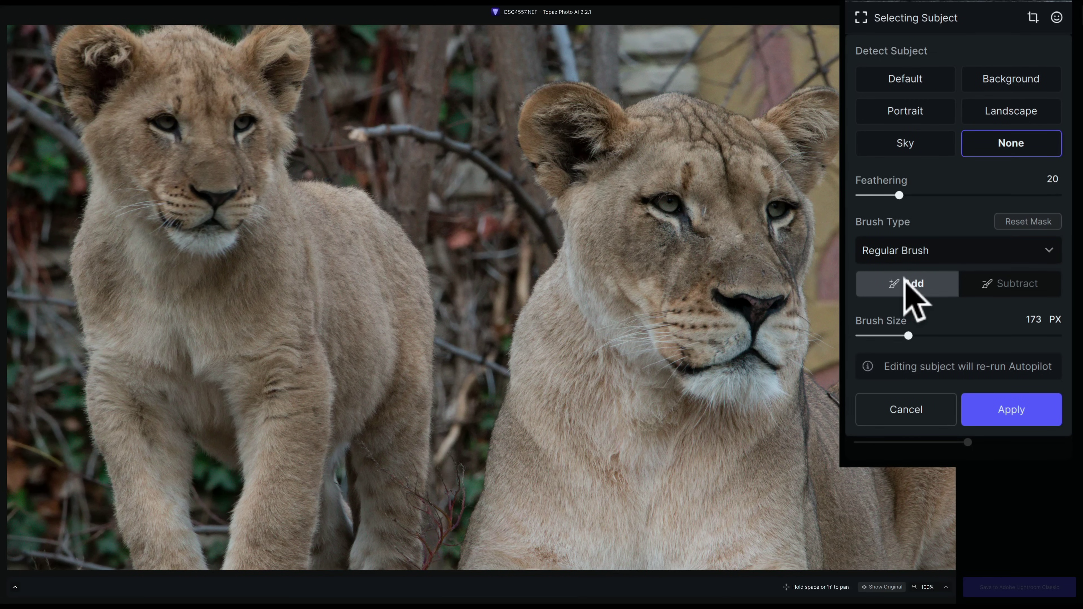
left_click(921, 248)
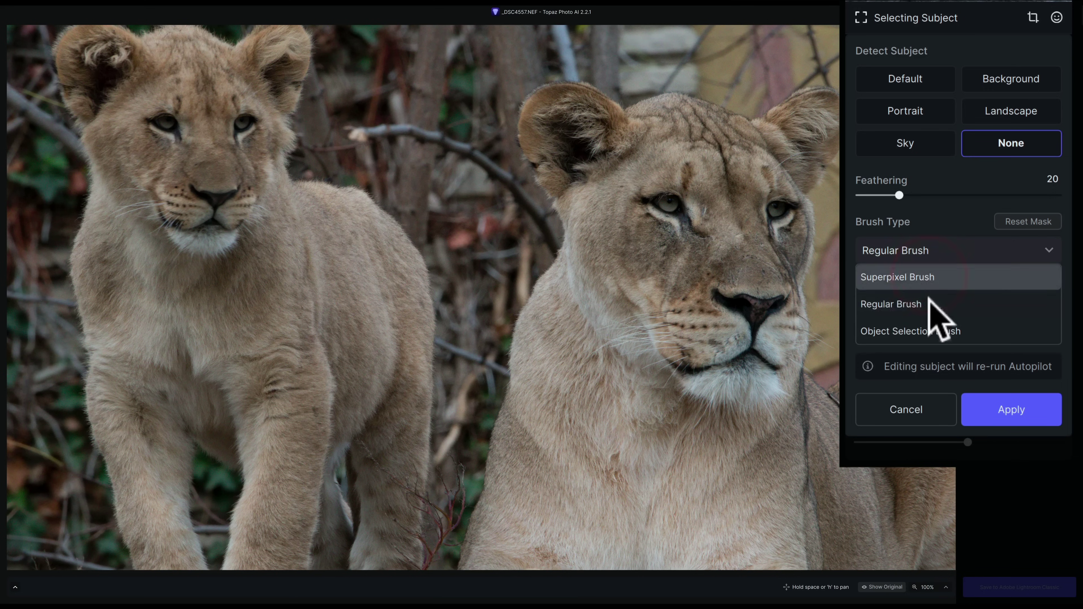
left_click(922, 332)
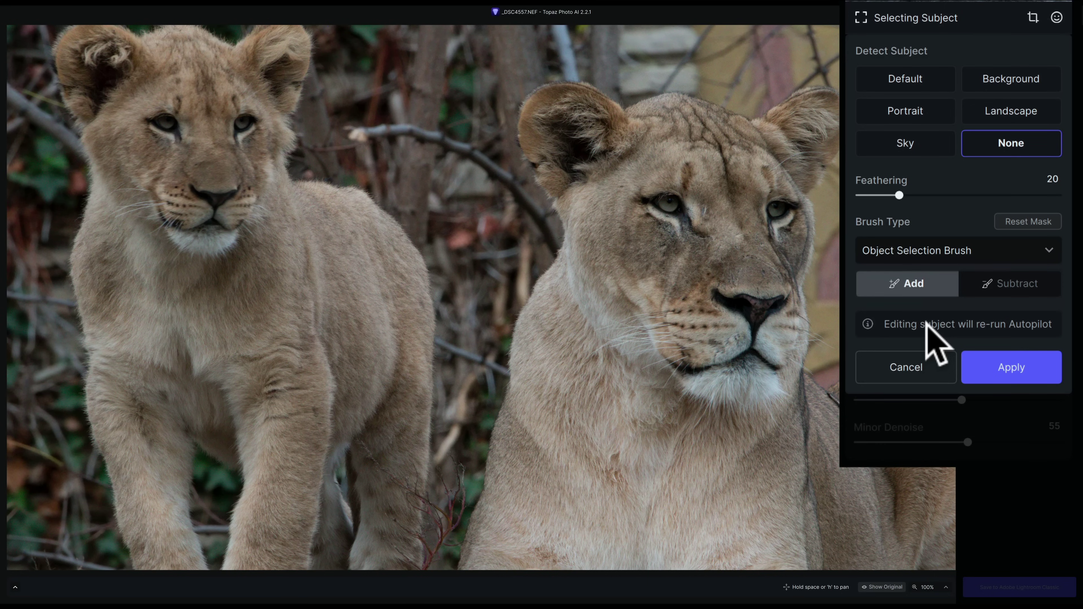
left_click(209, 169)
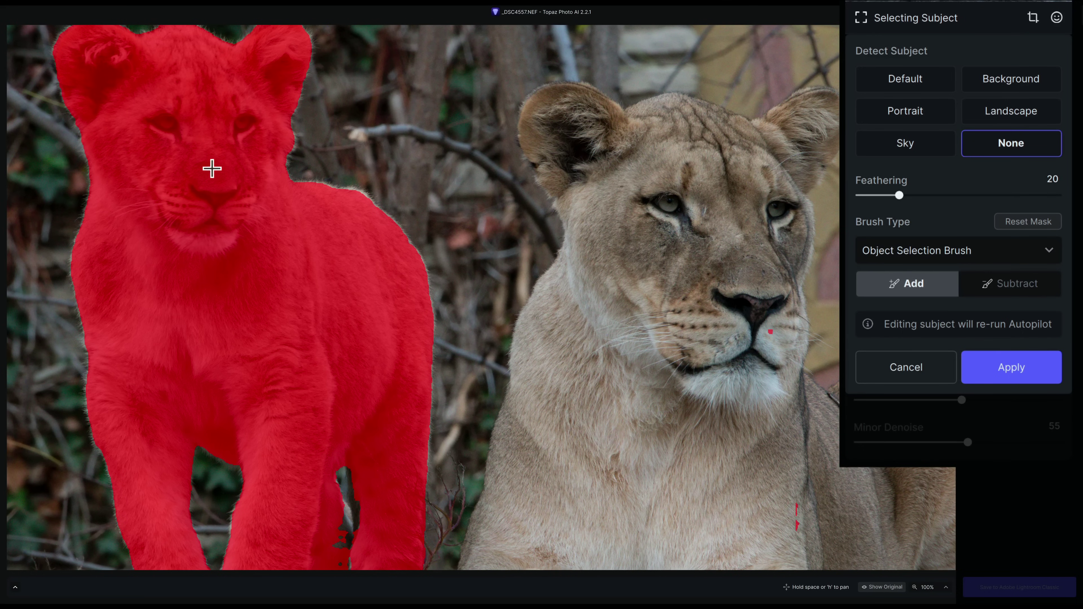
left_click(212, 167)
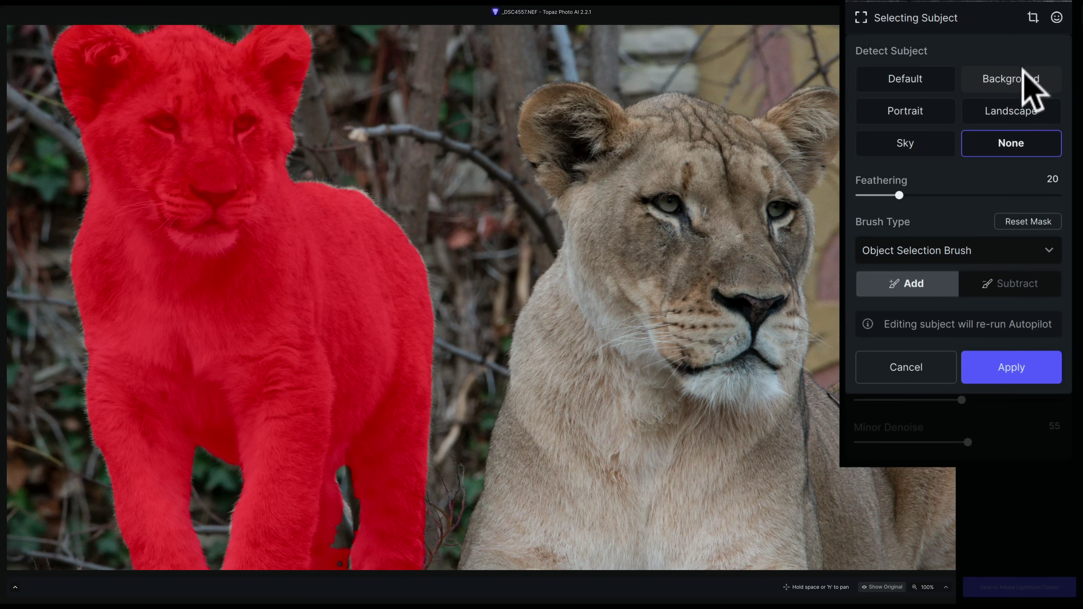
left_click(1024, 368)
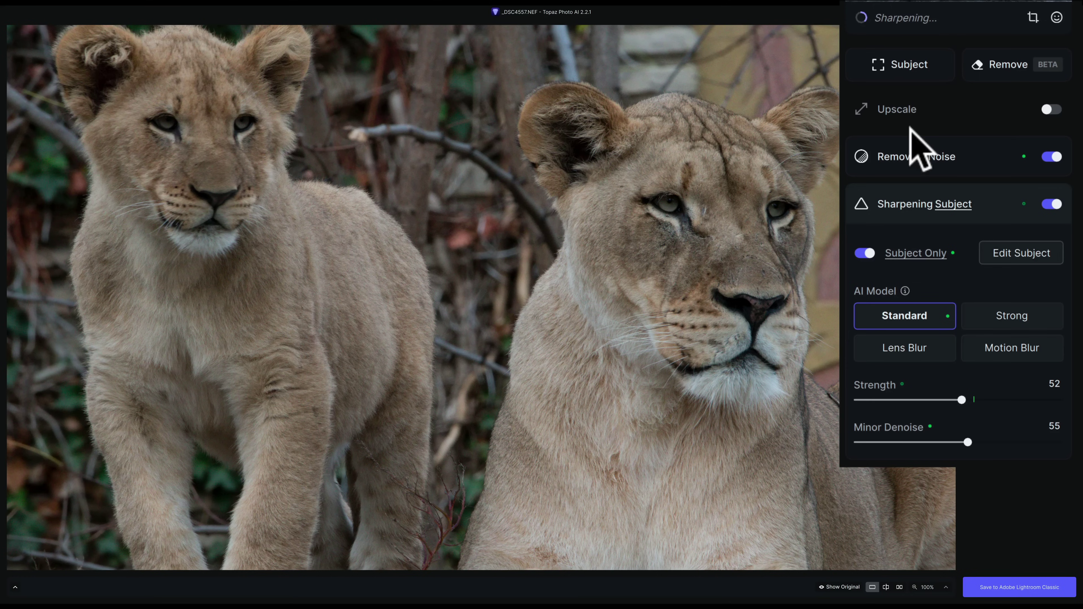
Once the sharpening preview finishes, reopen Edit Subject showing the cub-only mask.
mouse_move(946, 207)
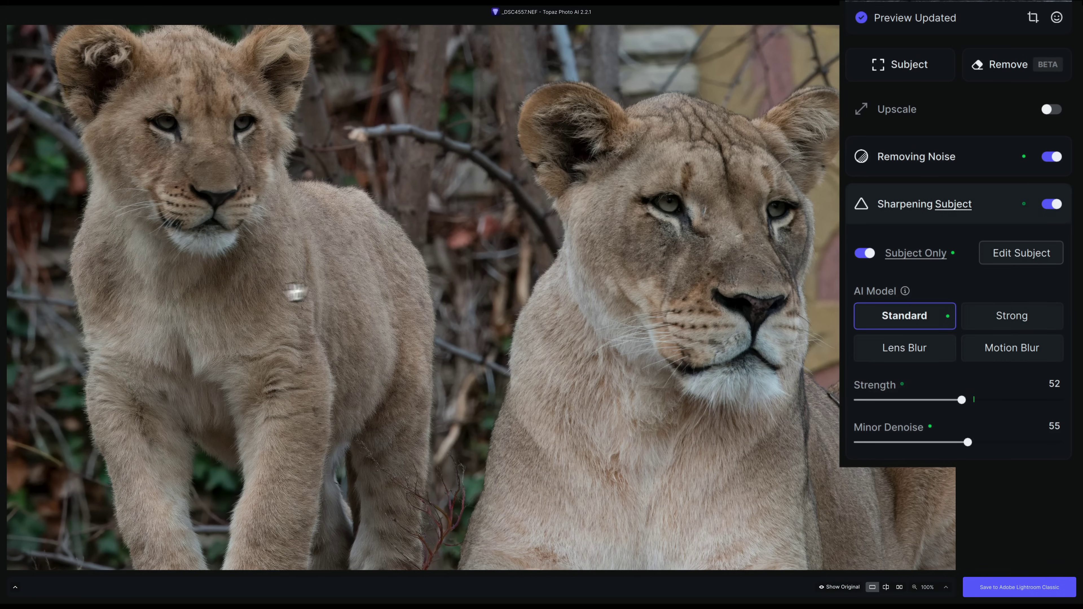
left_click(1045, 253)
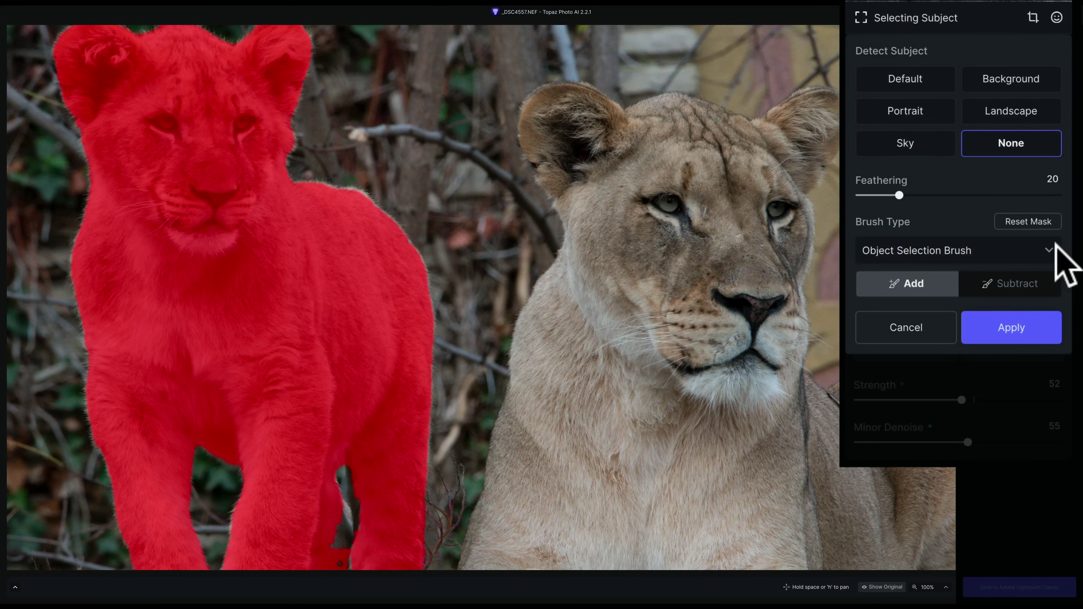
Set the mask brush to Subtract with the Regular Brush at 600 px.
left_click(1030, 282)
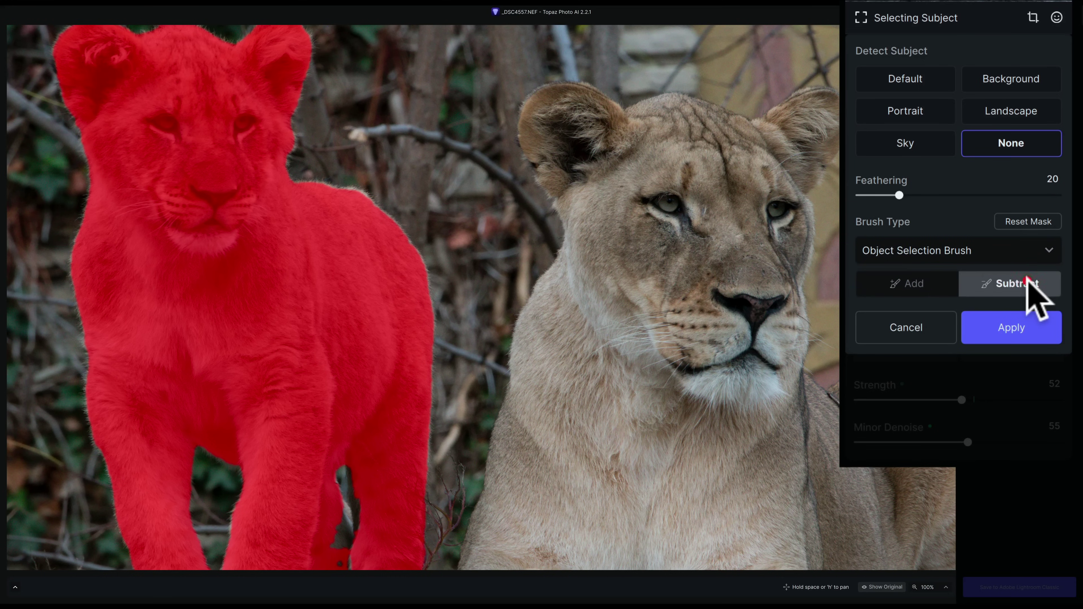
left_click(1043, 250)
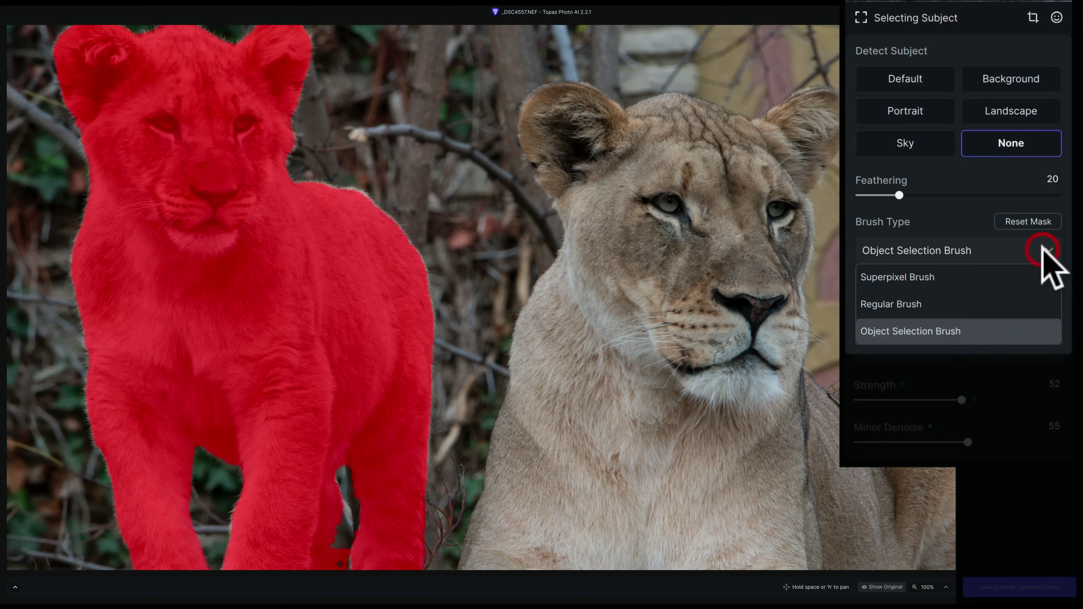
left_click(917, 304)
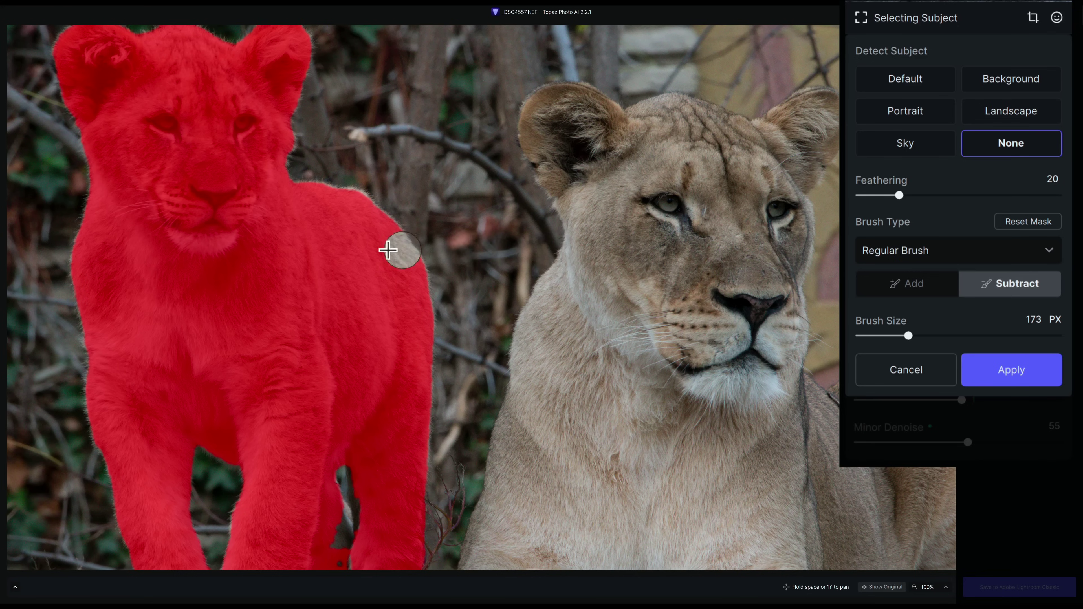
key("bracketright")
key("bracketright")
key("bracketright")
key("bracketright")
key("bracketright")
key("bracketright")
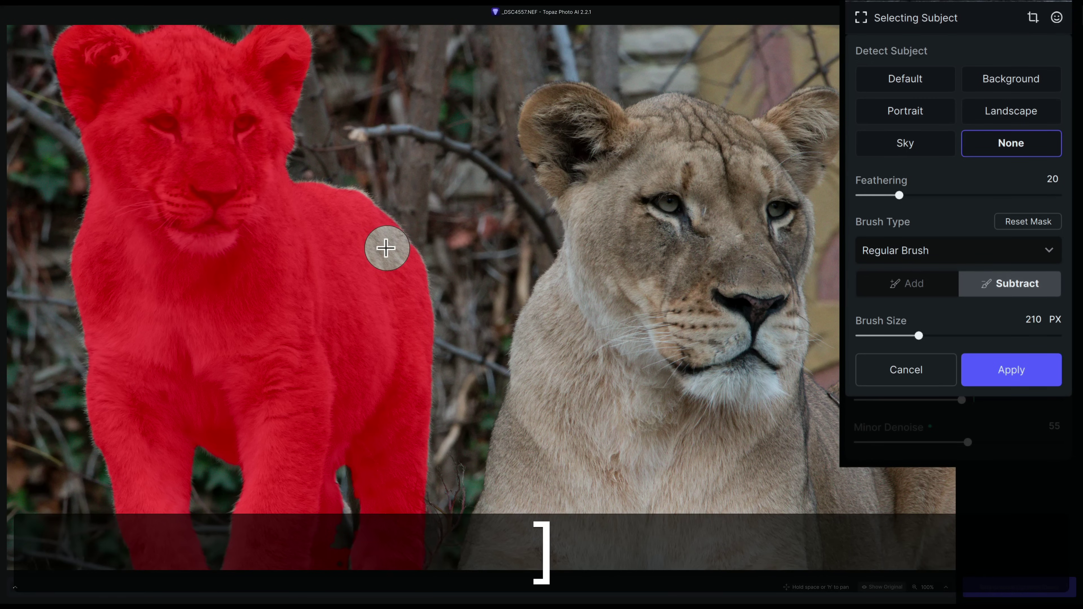
key("bracketright")
key("bracketright")
key("bracketright")
key("bracketright")
key("bracketright")
key("bracketright")
key("bracketright")
key("bracketright")
key("bracketright")
key("bracketright")
key("bracketright")
key("bracketright")
key("bracketright")
key("bracketright")
key("bracketright")
key("bracketright")
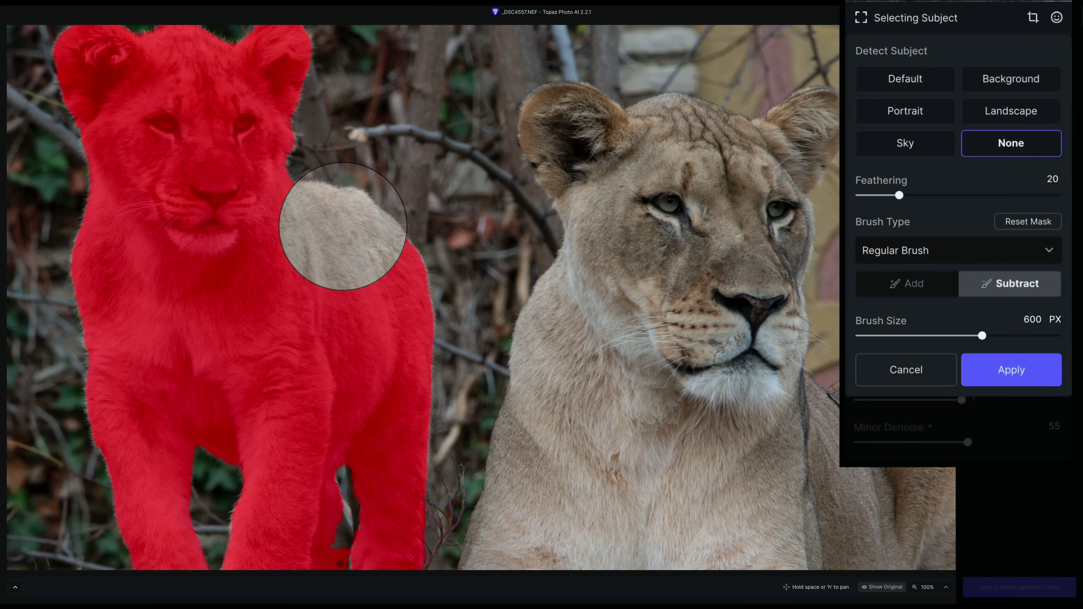
Erase the mask from the cub's shoulder, legs, lower body and chest.
mouse_move(341, 225)
left_mouse_down()
mouse_move(399, 286)
mouse_move(403, 393)
left_mouse_up()
mouse_move(406, 473)
left_mouse_down()
mouse_move(411, 562)
mouse_move(337, 551)
mouse_move(307, 268)
mouse_move(321, 240)
mouse_move(257, 318)
mouse_move(252, 566)
left_mouse_up()
left_click(163, 548)
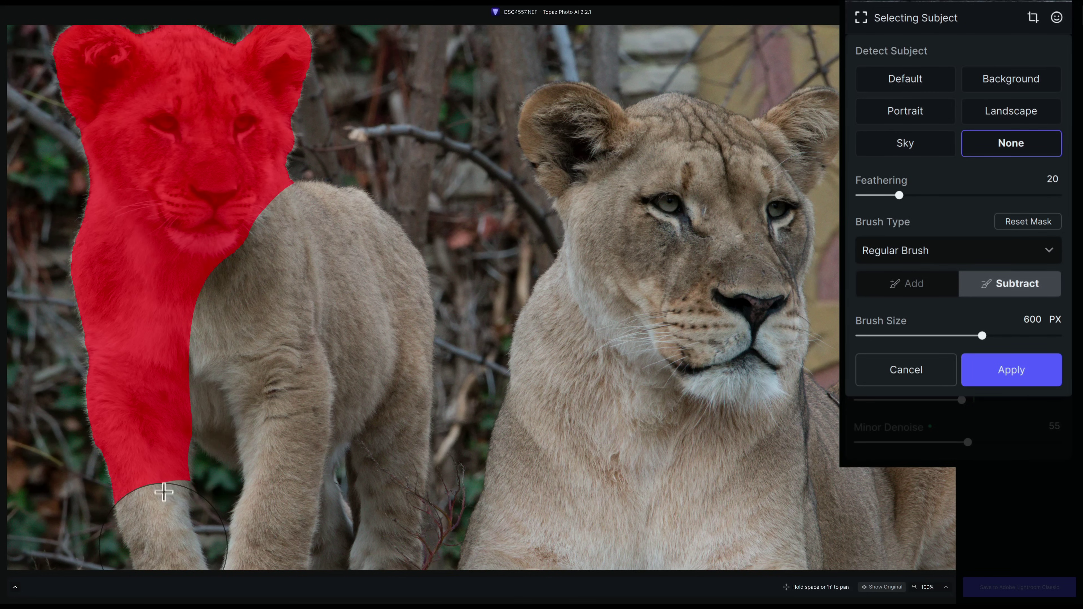
mouse_move(172, 444)
left_mouse_down()
mouse_move(194, 302)
mouse_move(205, 319)
mouse_move(199, 335)
mouse_move(139, 338)
mouse_move(128, 298)
mouse_move(82, 249)
left_mouse_up()
left_click_drag(87, 329, 110, 444)
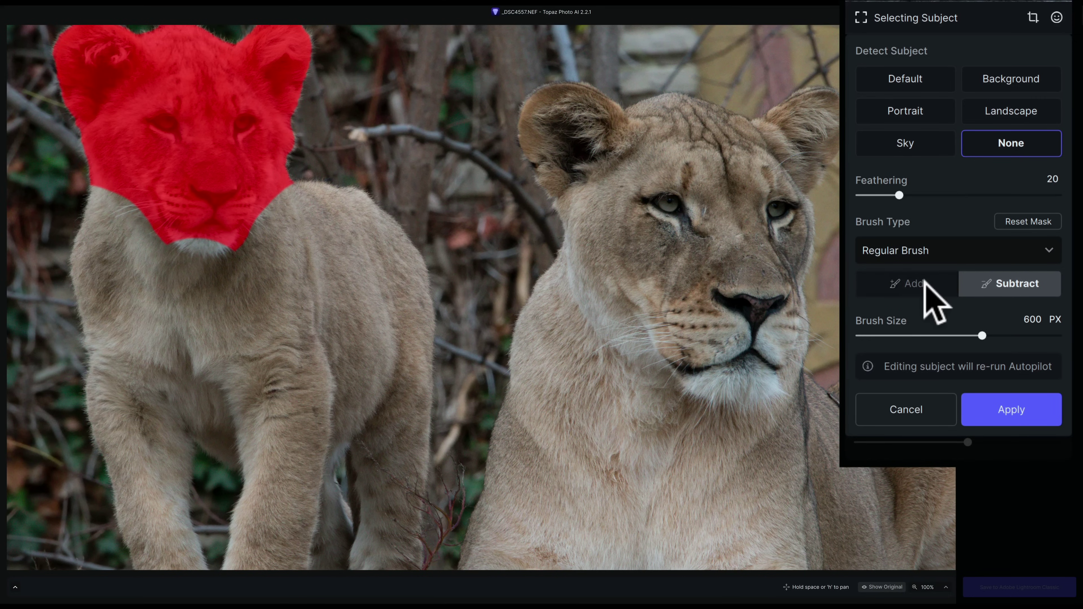
Add the cub's chin to the mask with a 120 px brush and apply the face-only mask.
left_click(911, 284)
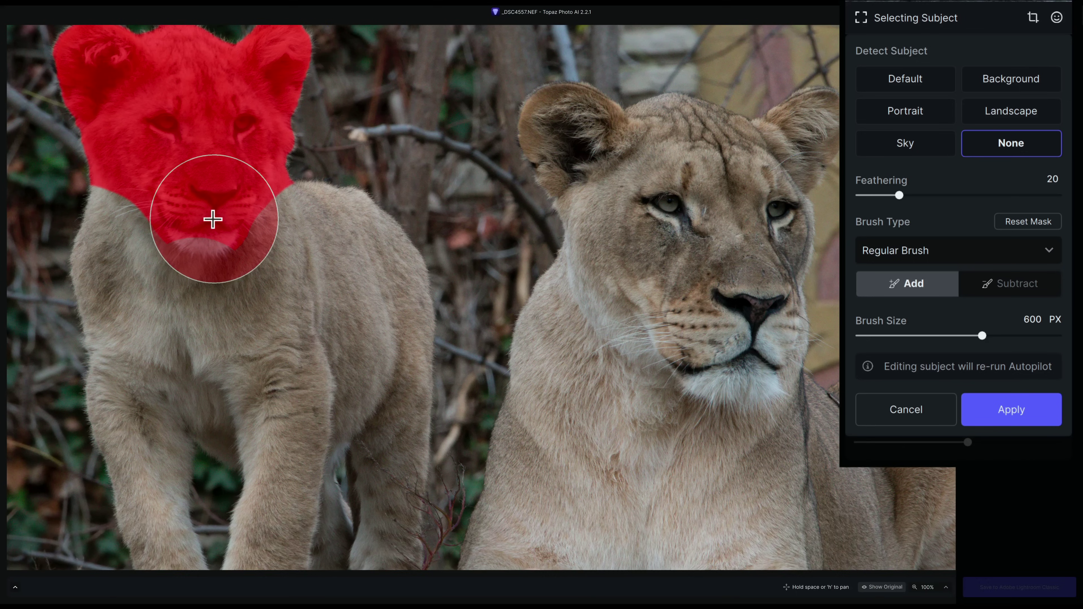
key("bracketleft")
key("bracketleft")
key("bracketleft")
key("bracketleft")
key("bracketleft")
key("bracketleft")
key("bracketleft")
key("bracketleft")
key("bracketleft")
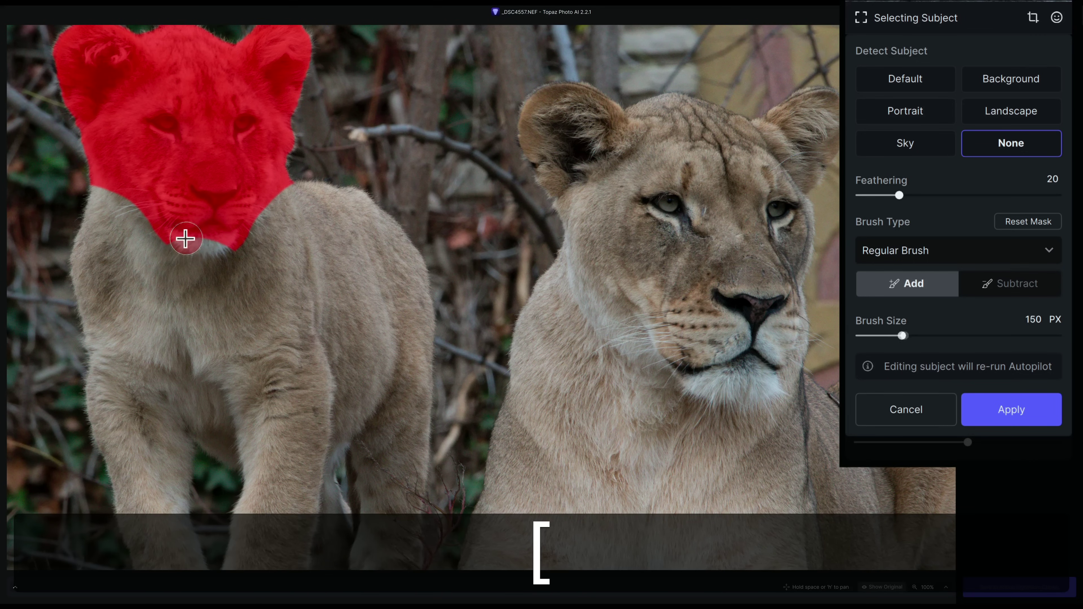
key("bracketleft")
mouse_move(186, 236)
left_mouse_down()
mouse_move(219, 242)
mouse_move(171, 235)
mouse_move(191, 232)
left_mouse_up()
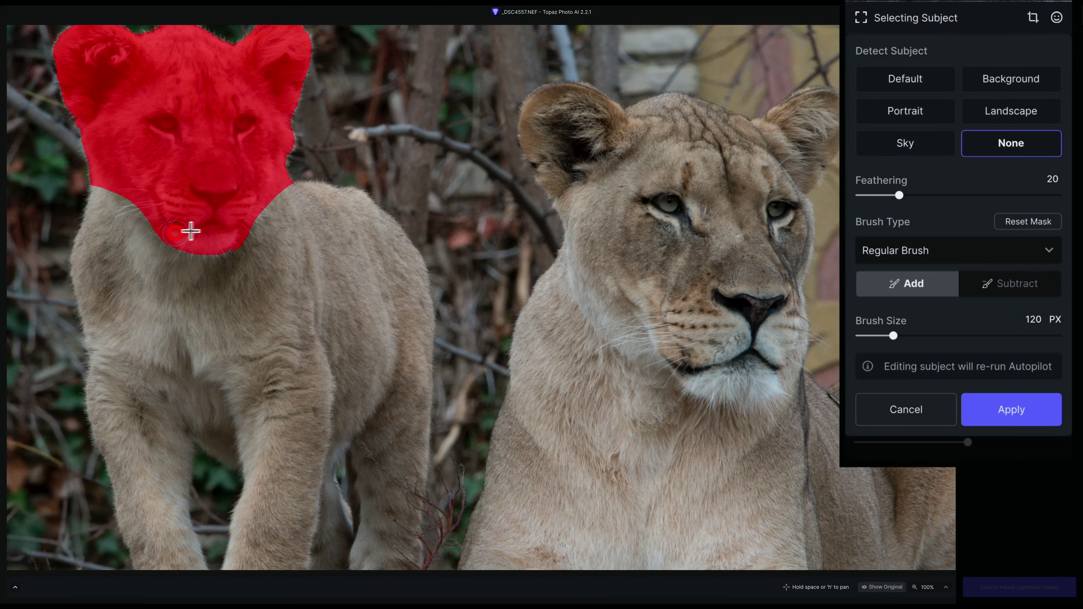
left_click(1011, 422)
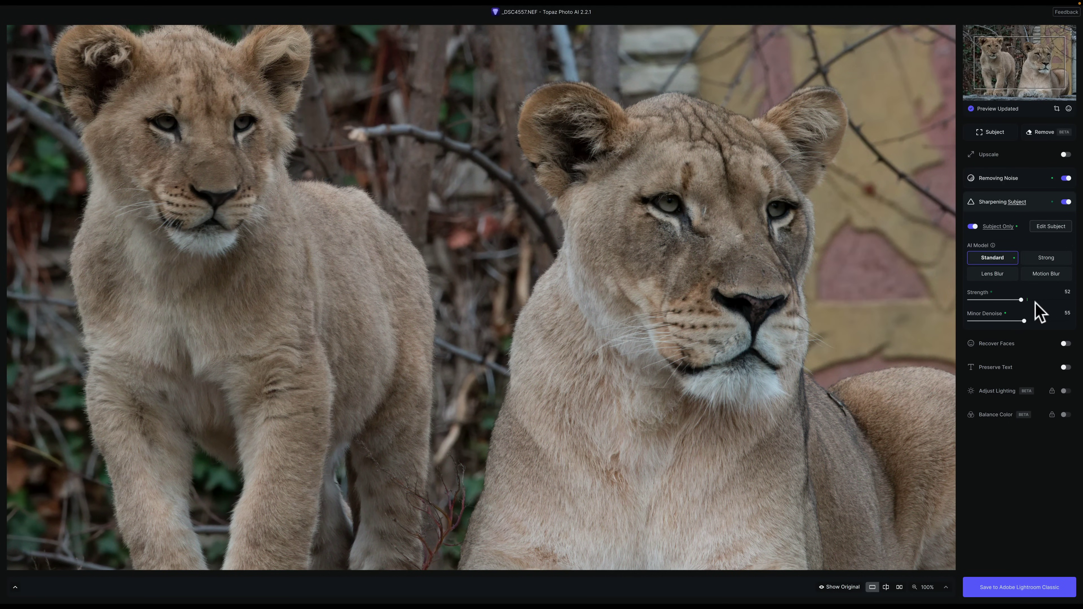
mouse_move(991, 232)
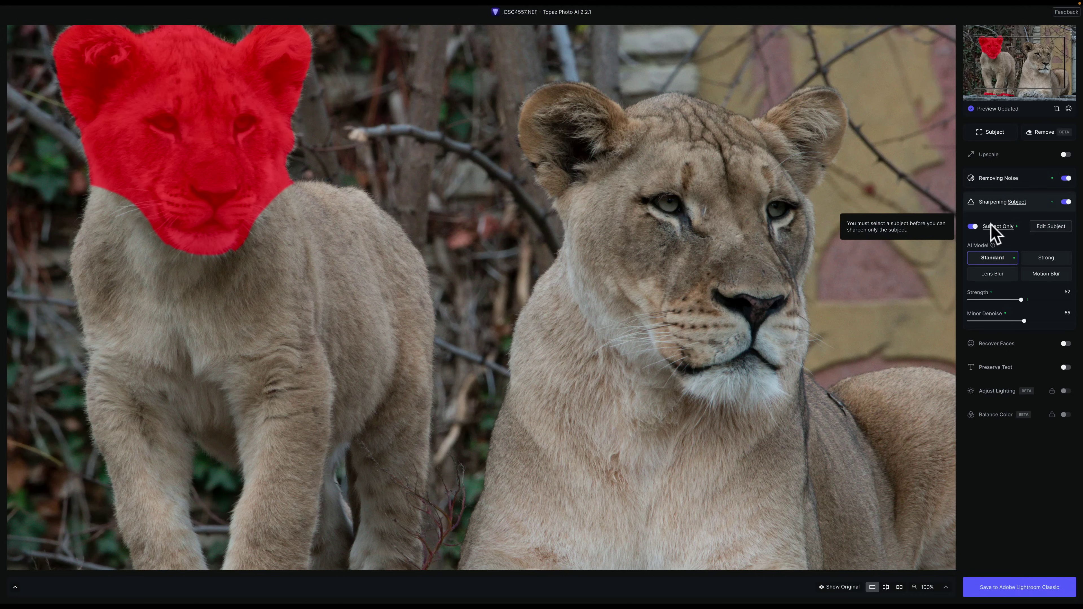
Return the processed photo to Lightroom and compare _DSC4557.dng against the original _DSC4557.NEF.
left_click(1025, 586)
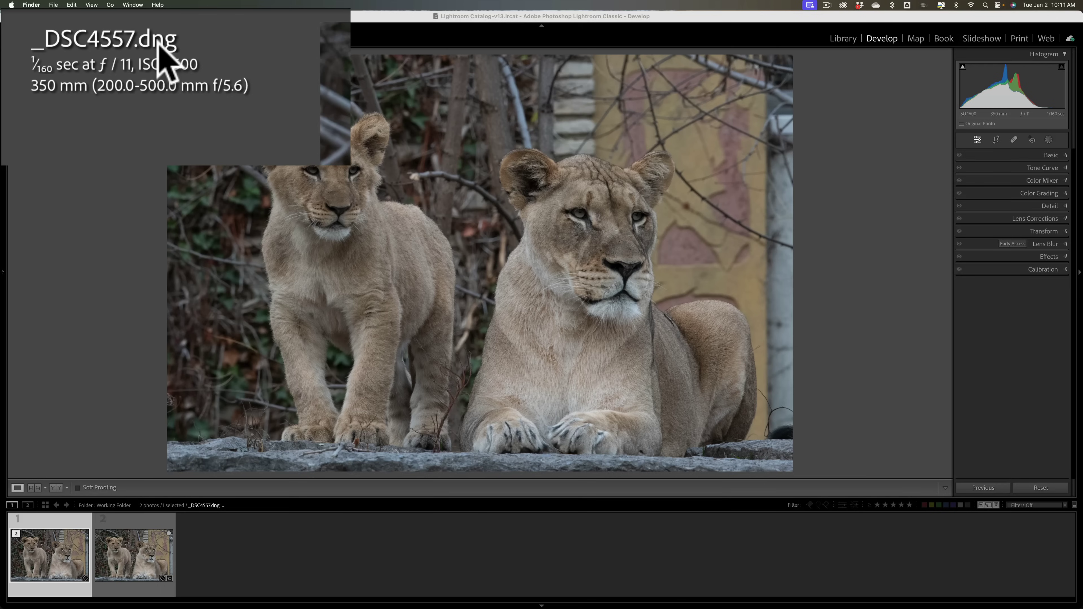
left_click(133, 558)
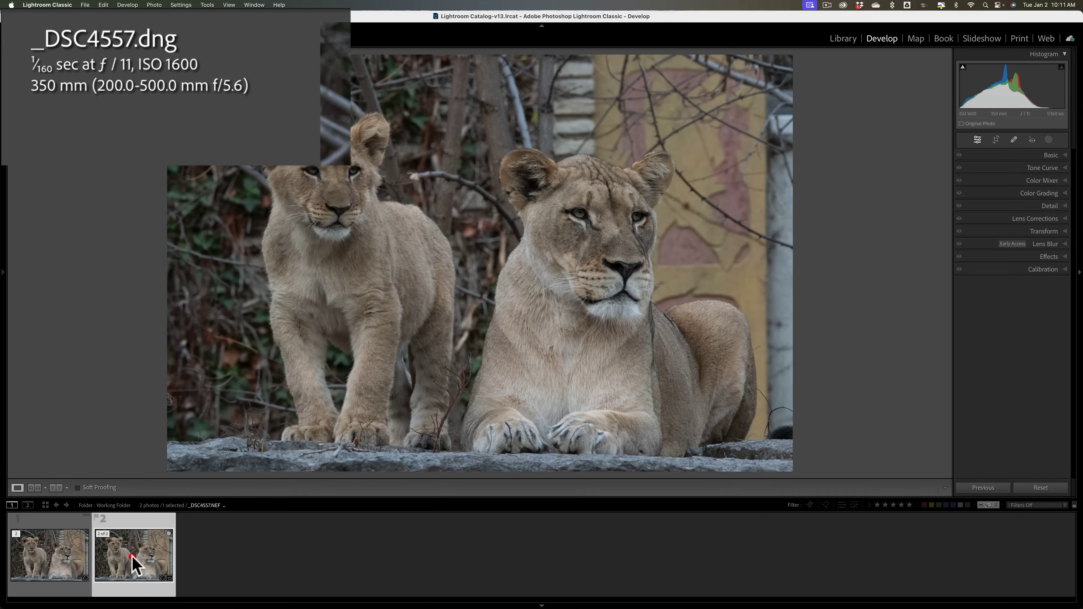
left_click(64, 548)
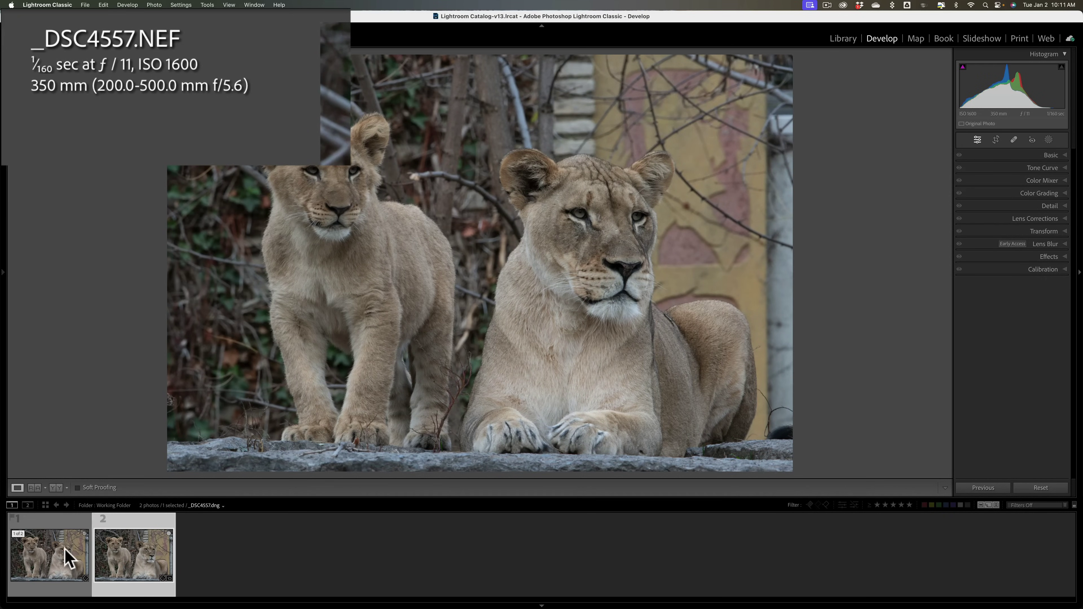
left_click(148, 560)
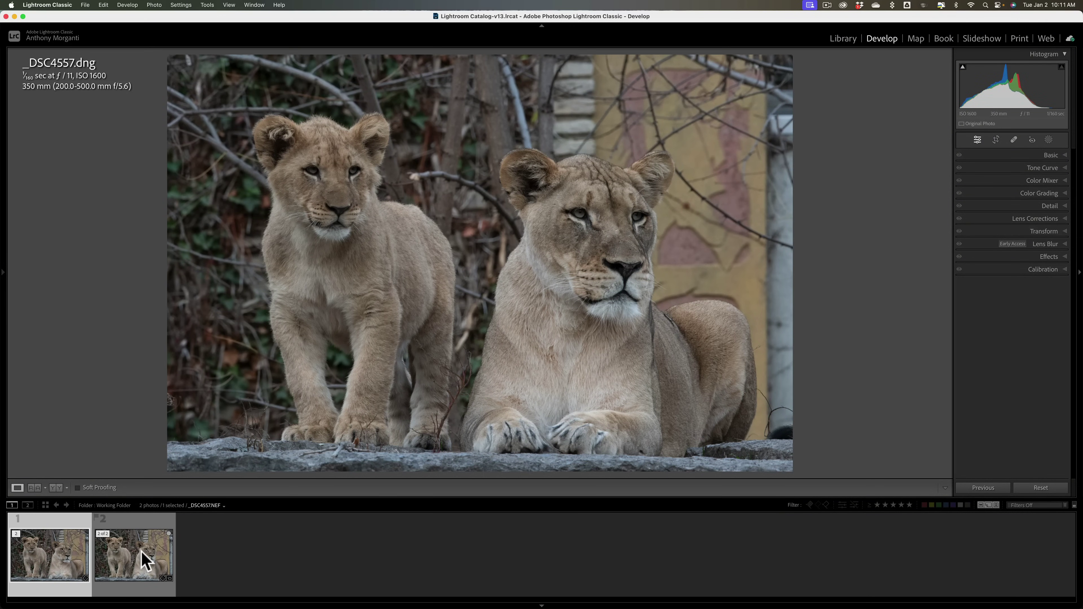
Select both the DNG and NEF lion photos and turn Auto Sync on.
left_click(72, 562)
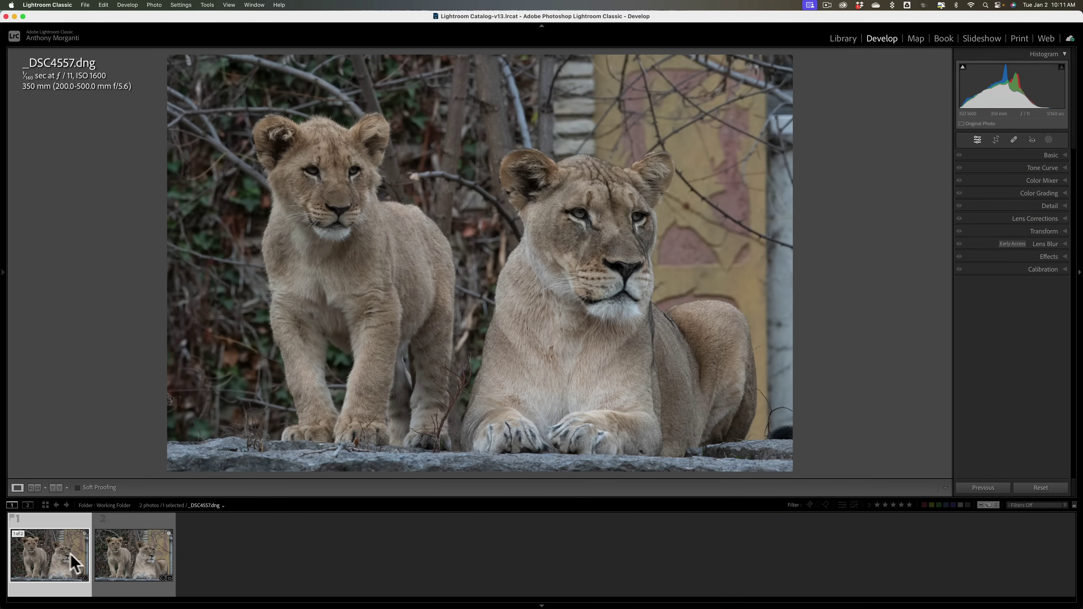
left_click(126, 554)
left_click(140, 555, "super")
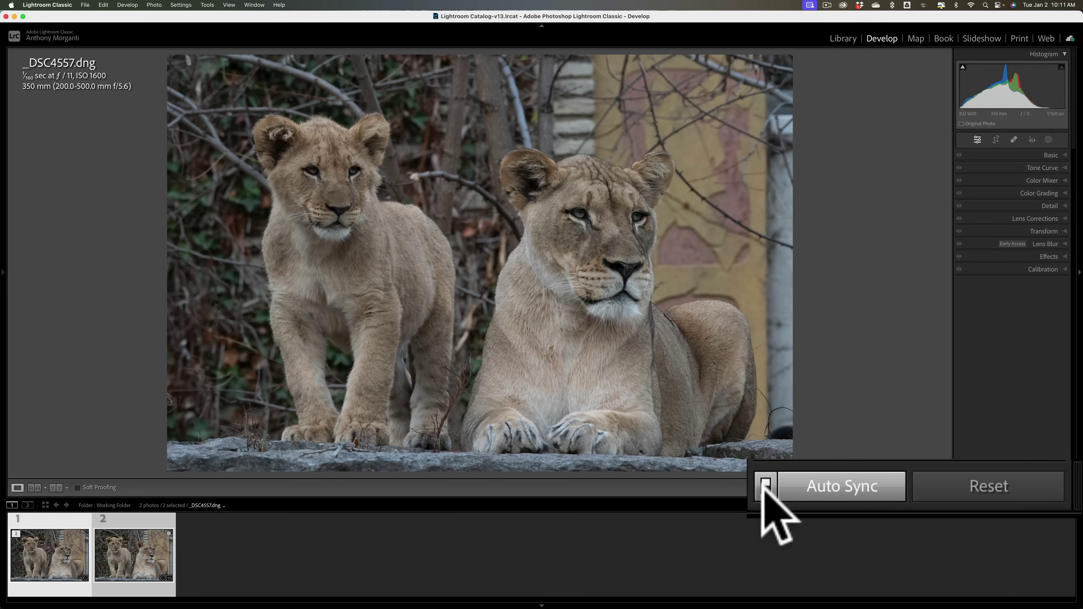
left_click(763, 481)
left_click(764, 482)
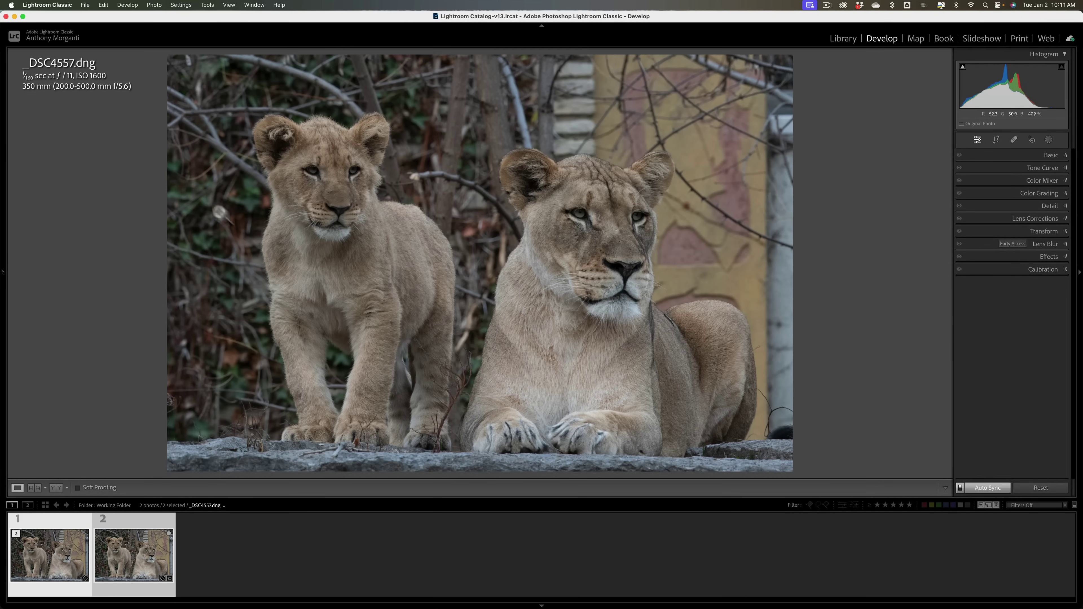
left_click(141, 555)
Set Highlights −89, Shadows +63, Whites +56 and Blacks −33 in the Basic panel.
left_click(1049, 155)
left_click_drag(1013, 264, 950, 315)
key("alt")
key("alt")
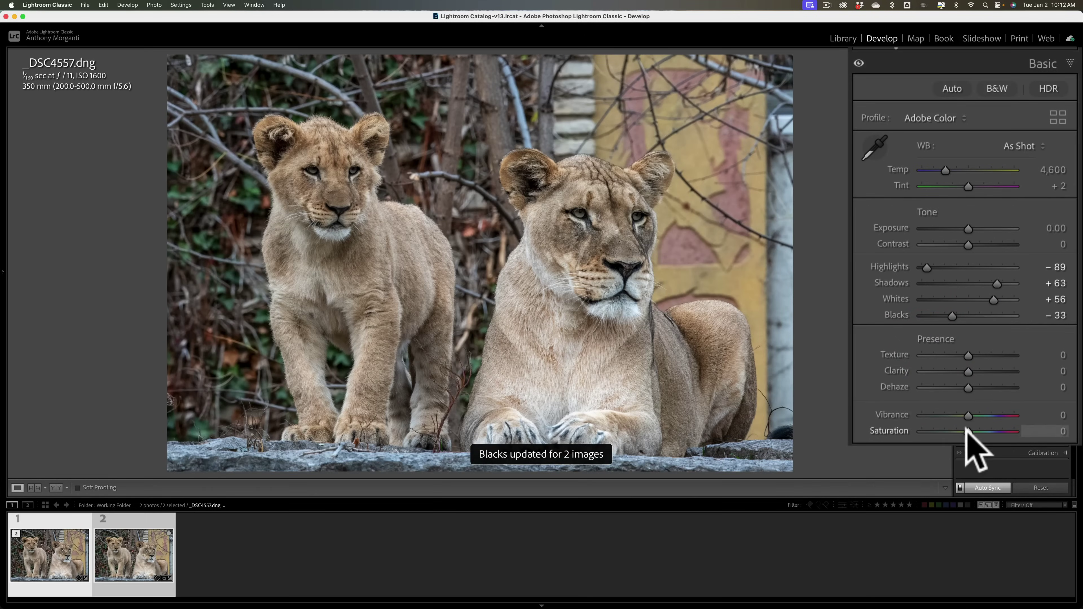
Raise Saturation to +19 and add a −17 post-crop vignette.
left_click_drag(967, 431, 976, 431)
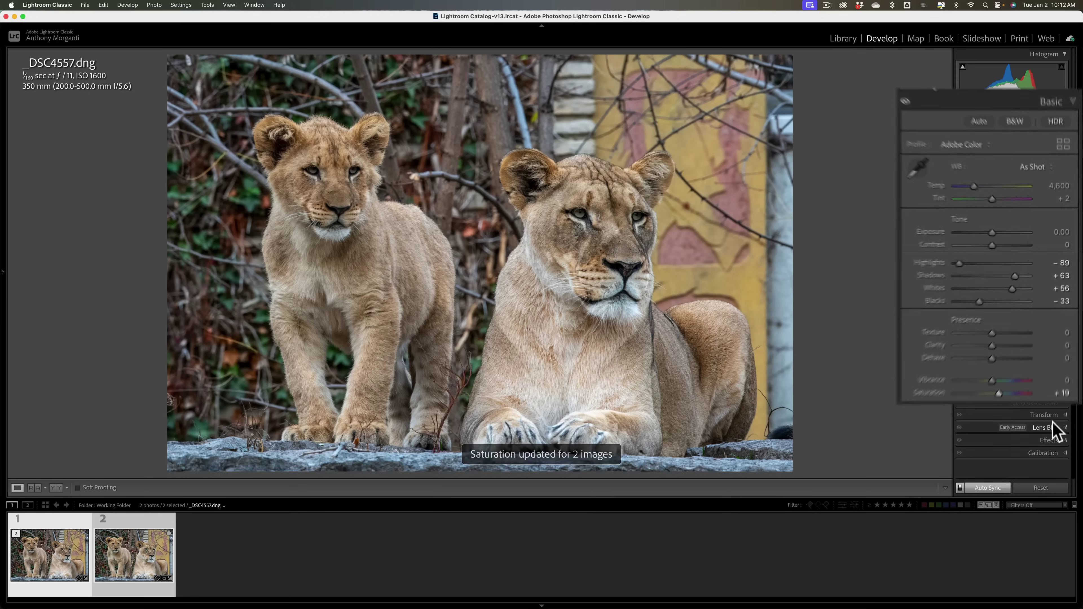
left_click(1047, 439)
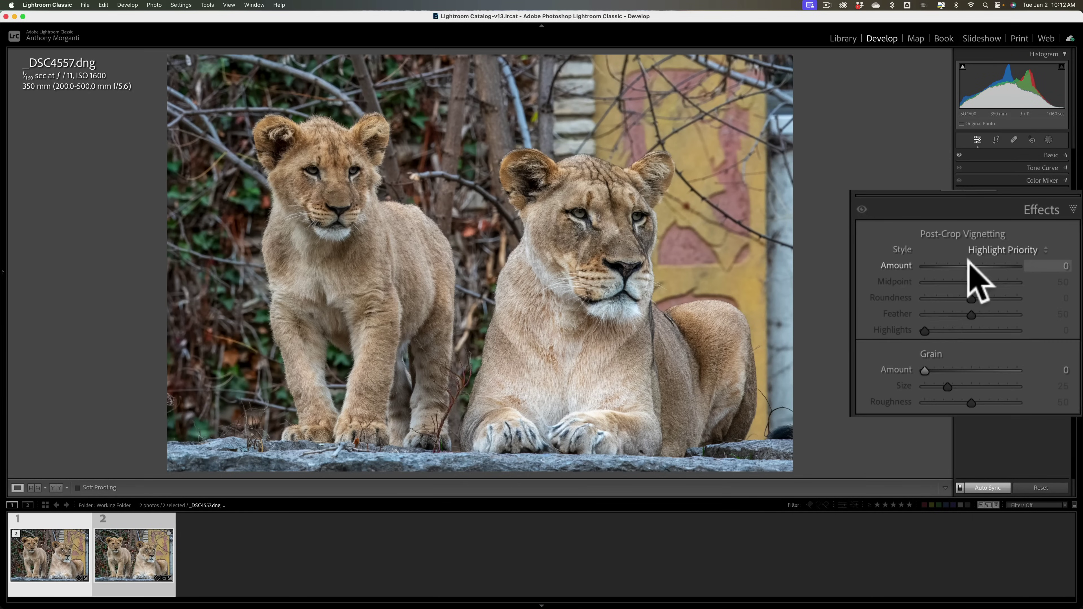
left_click_drag(972, 267, 966, 266)
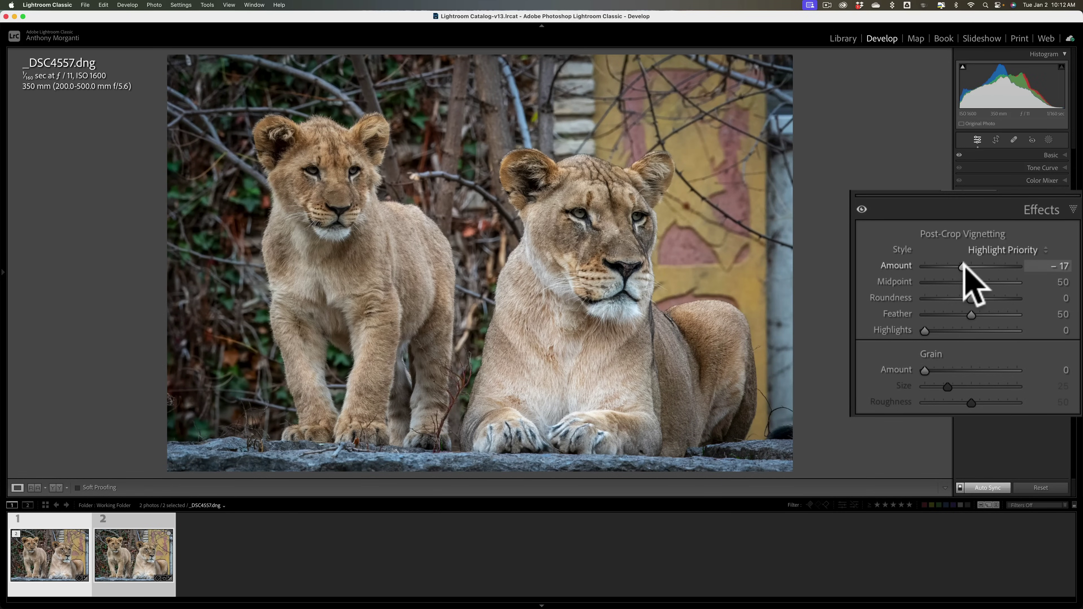
left_click(1035, 204)
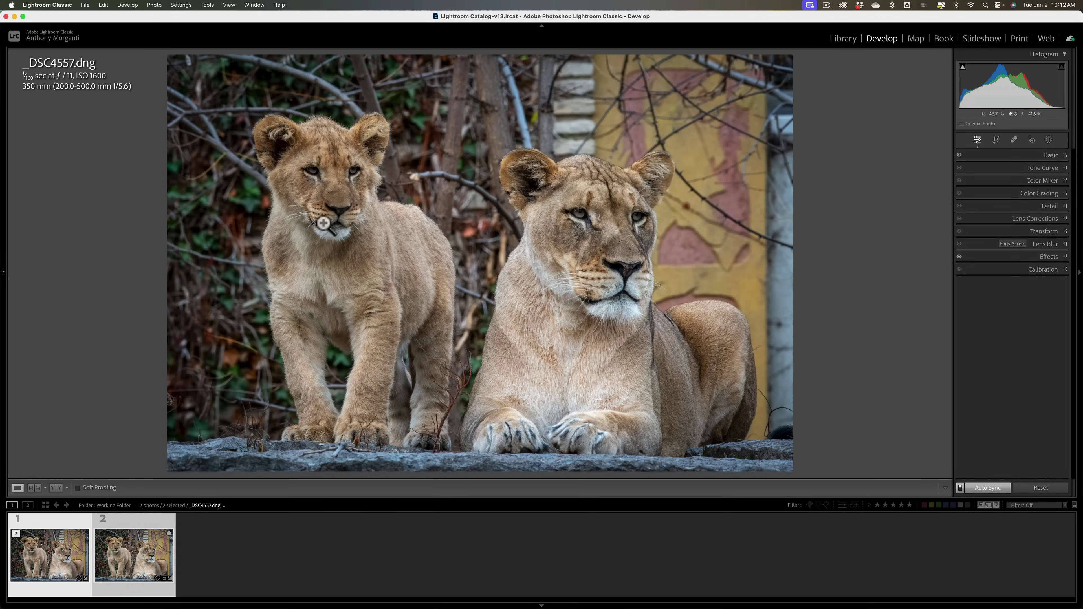
View the cub's face at 1:1 in the NEF, switching back and forth between original and denoised versions.
left_click(138, 539)
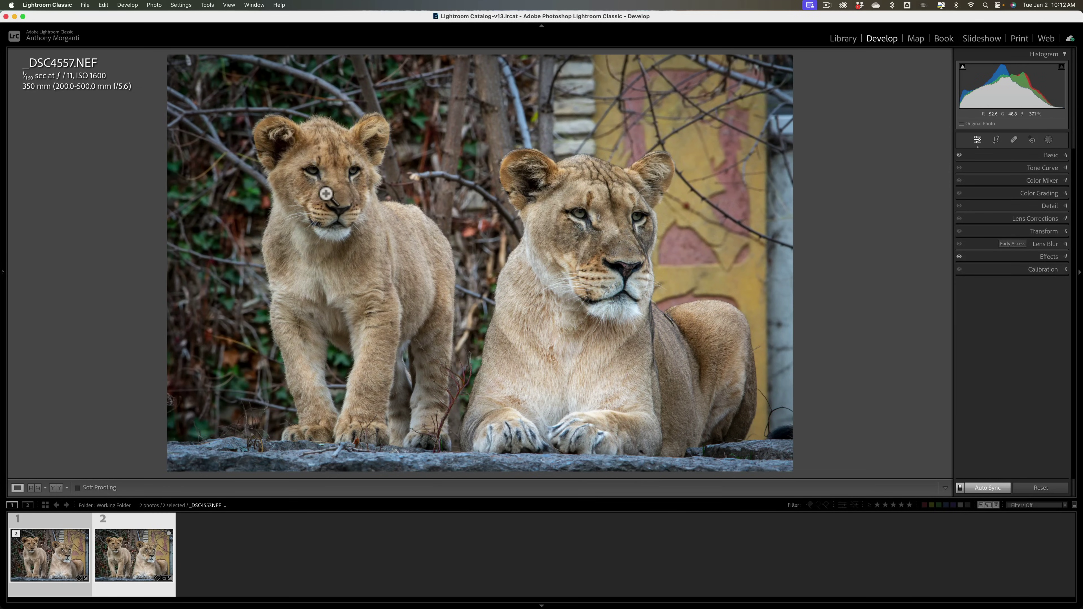
left_click(326, 179)
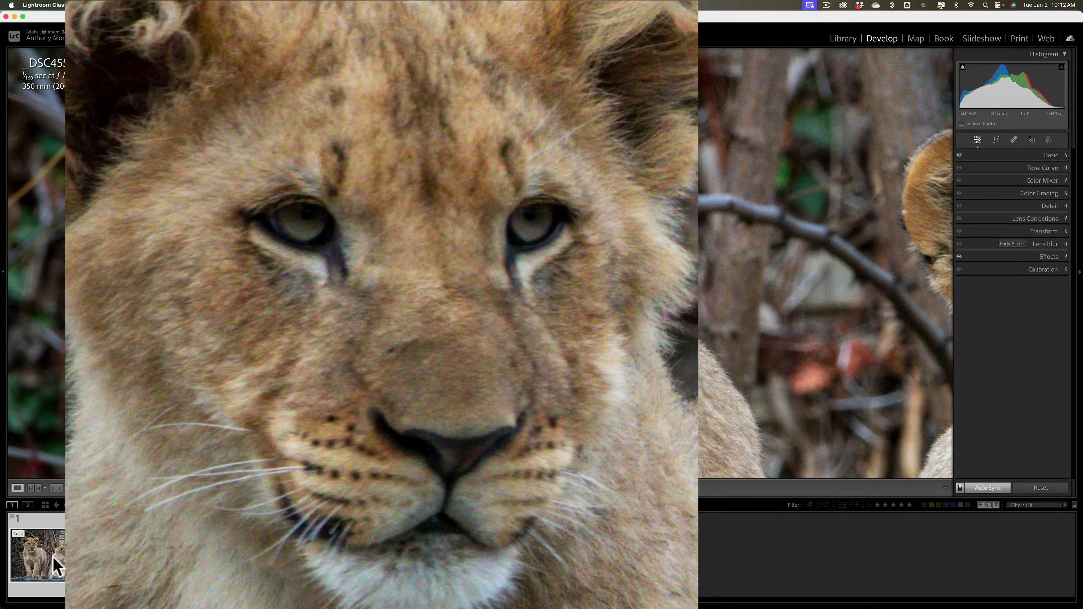
left_click(58, 568)
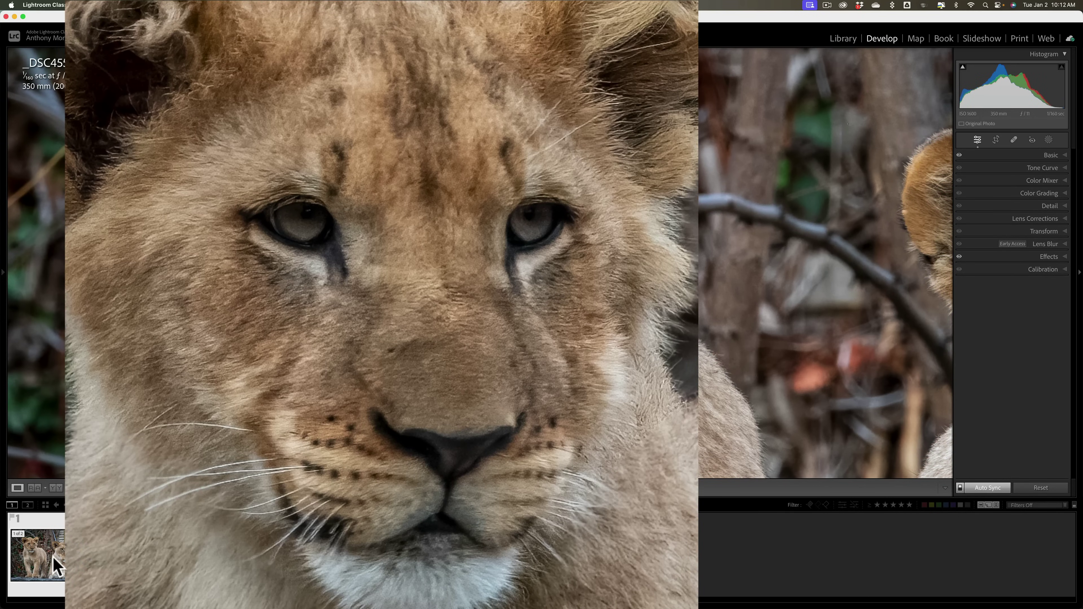
left_click(142, 555)
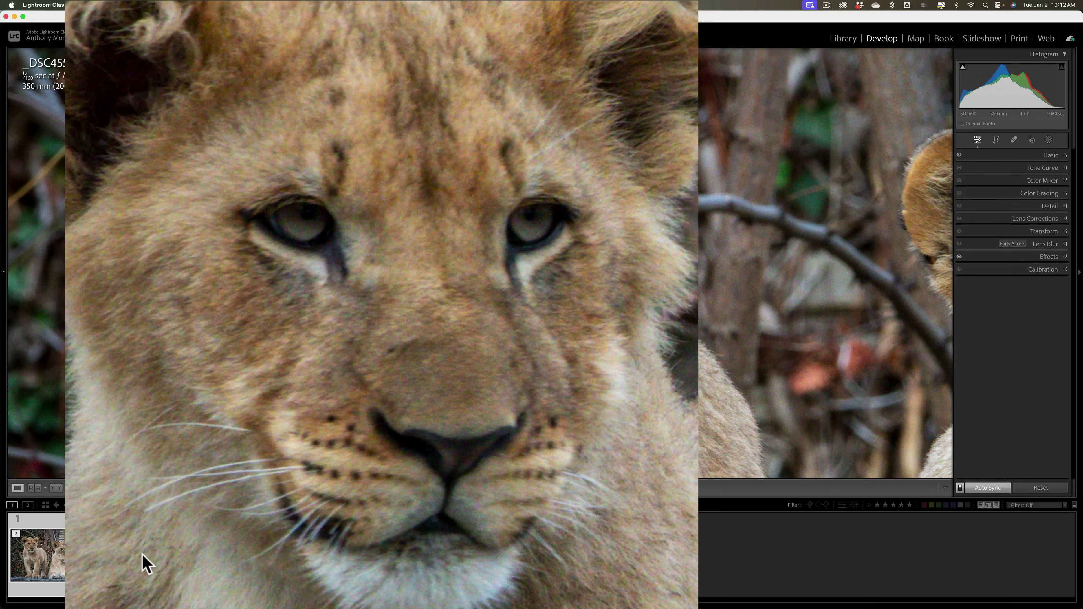
left_click(46, 555)
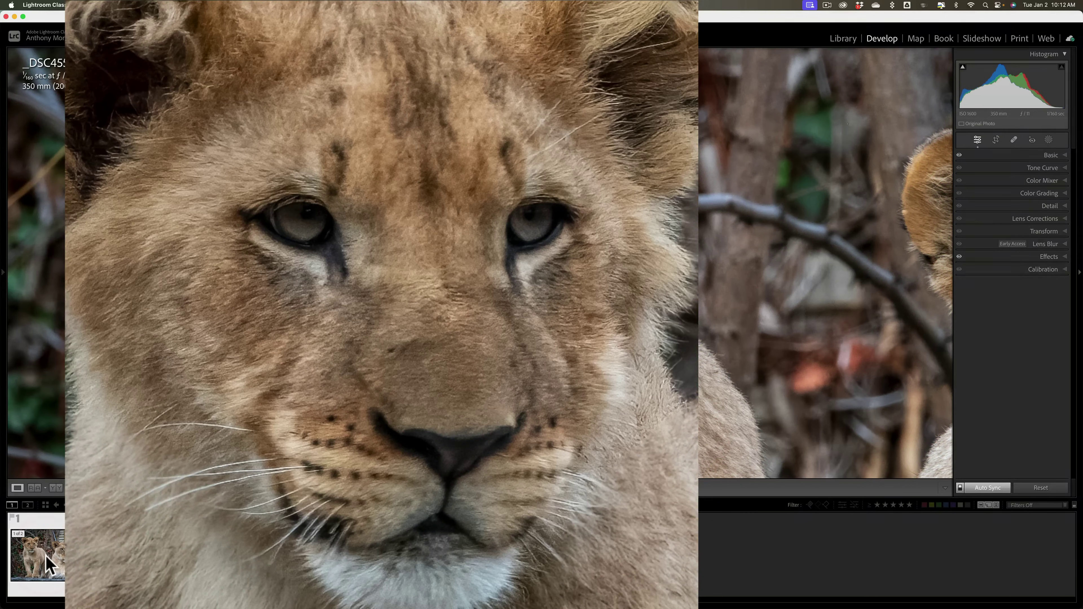
left_click(162, 557)
Zoom in on the lioness's face, switch to the denoised _DSC4557.dng, then zoom back out to fit.
left_click(483, 213)
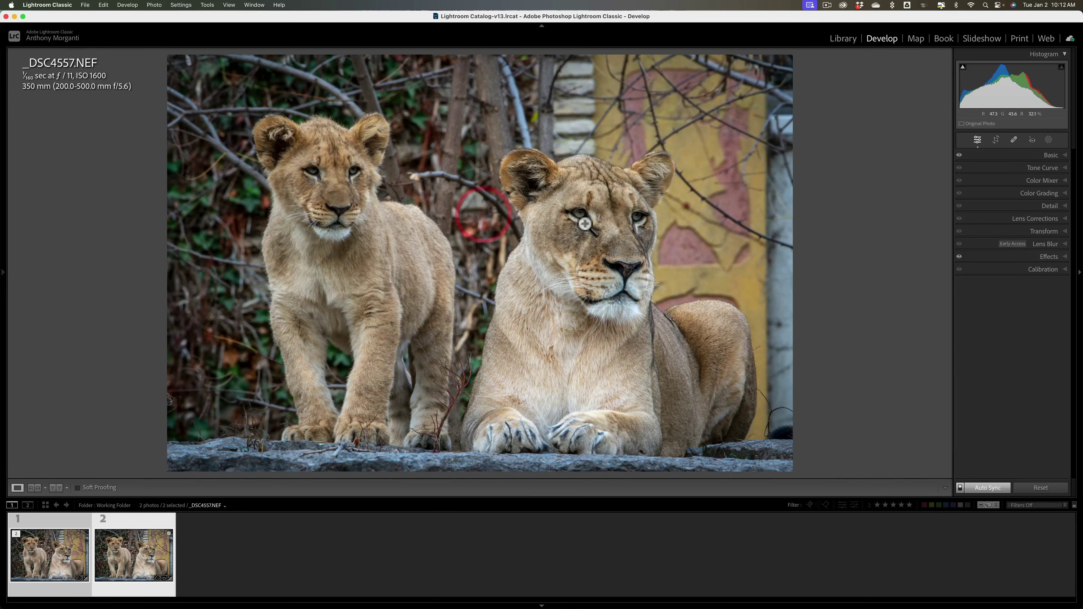
left_click(625, 234)
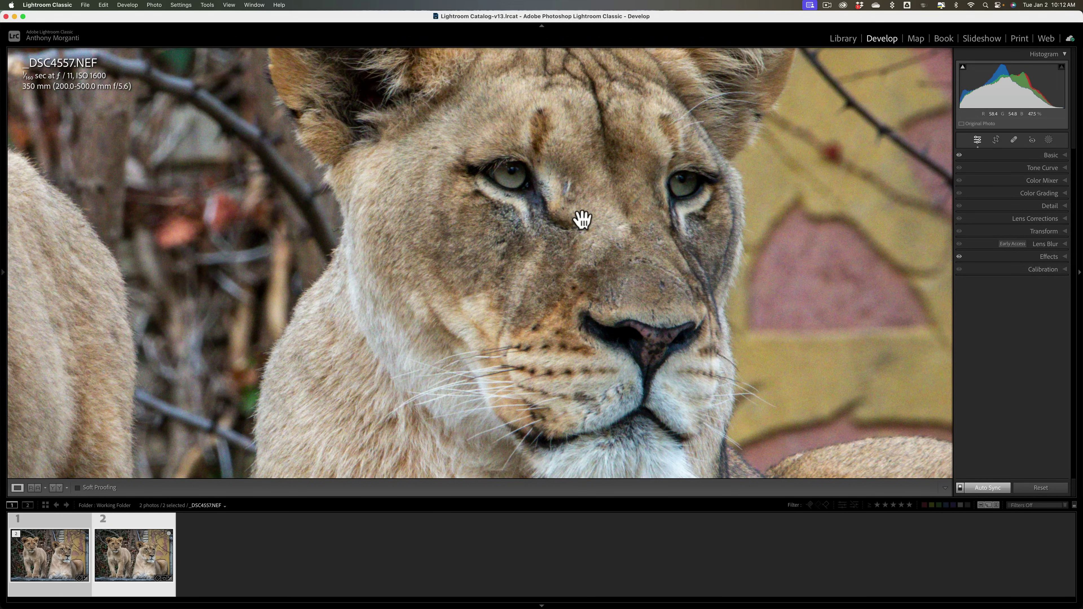
left_click(60, 555)
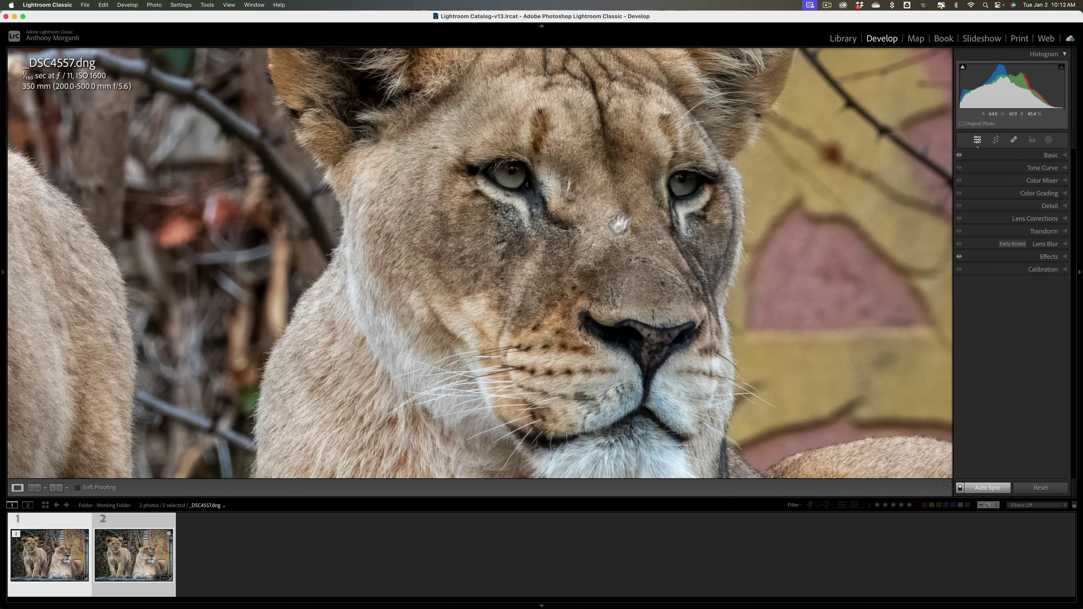
left_click(488, 232)
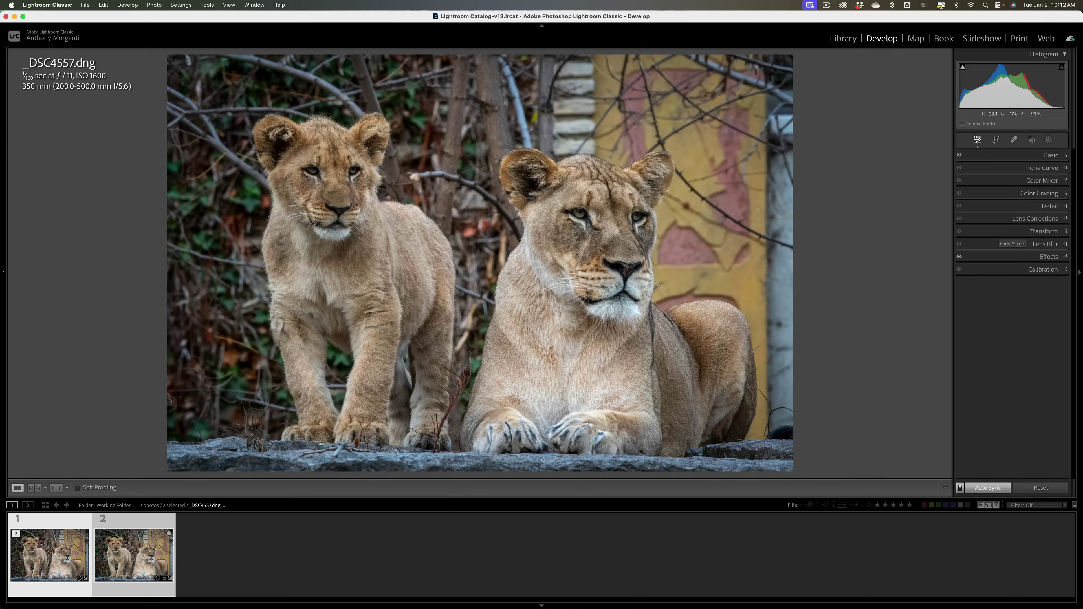